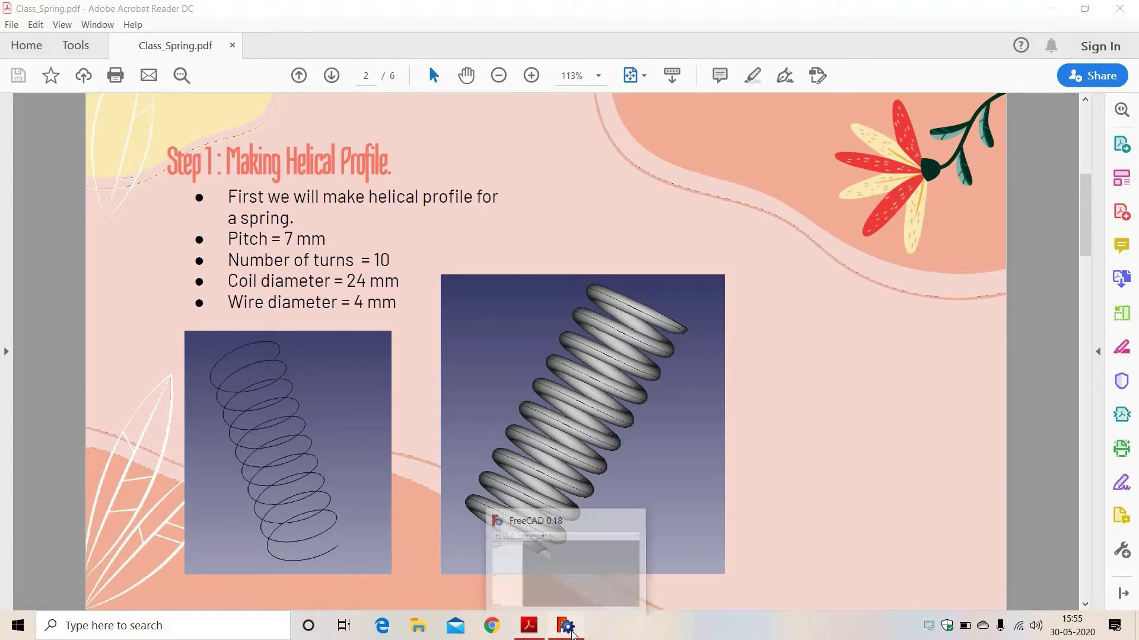
# Switch to FreeCAD, create a new empty document and activate the Part workbench.
pyautogui.click(567, 627)
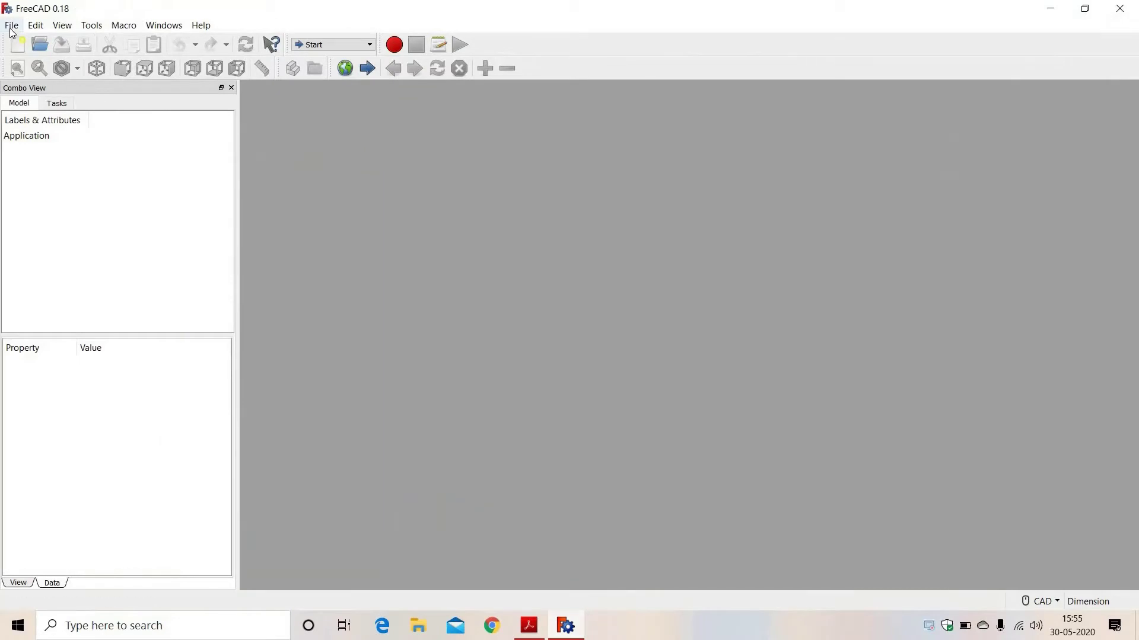
pyautogui.click(12, 30)
pyautogui.press('Escape')
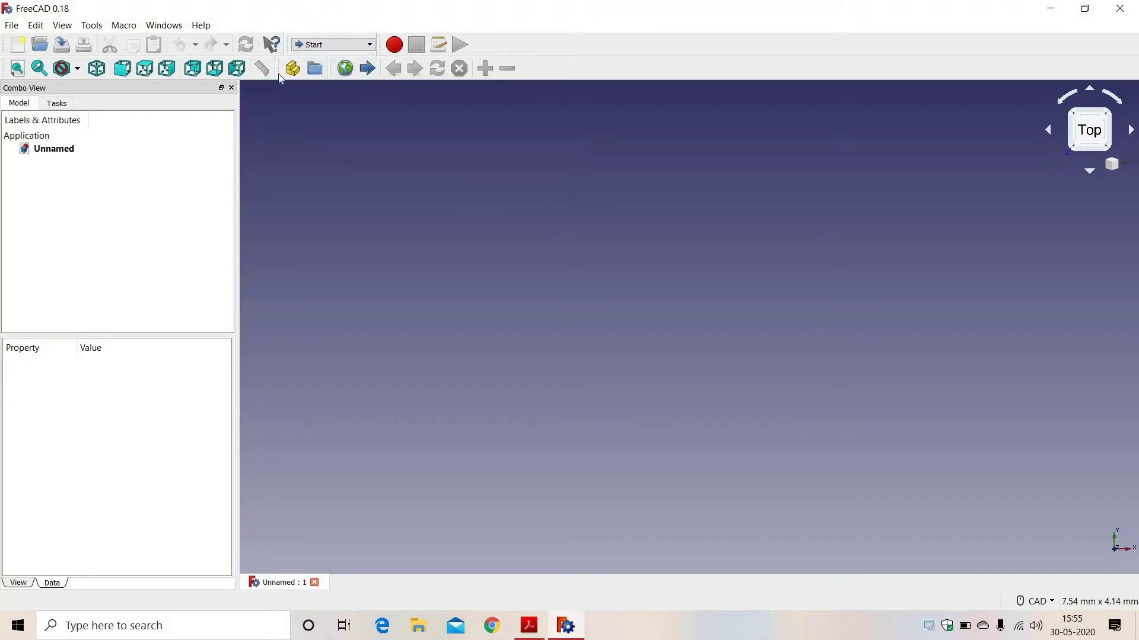
pyautogui.click(322, 45)
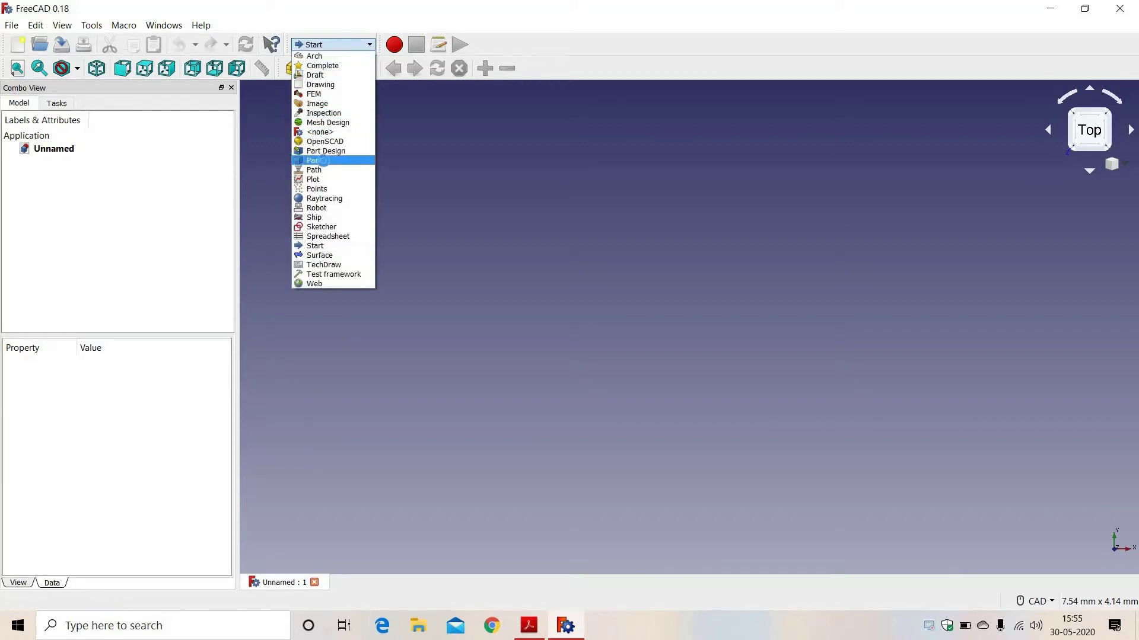
pyautogui.click(323, 160)
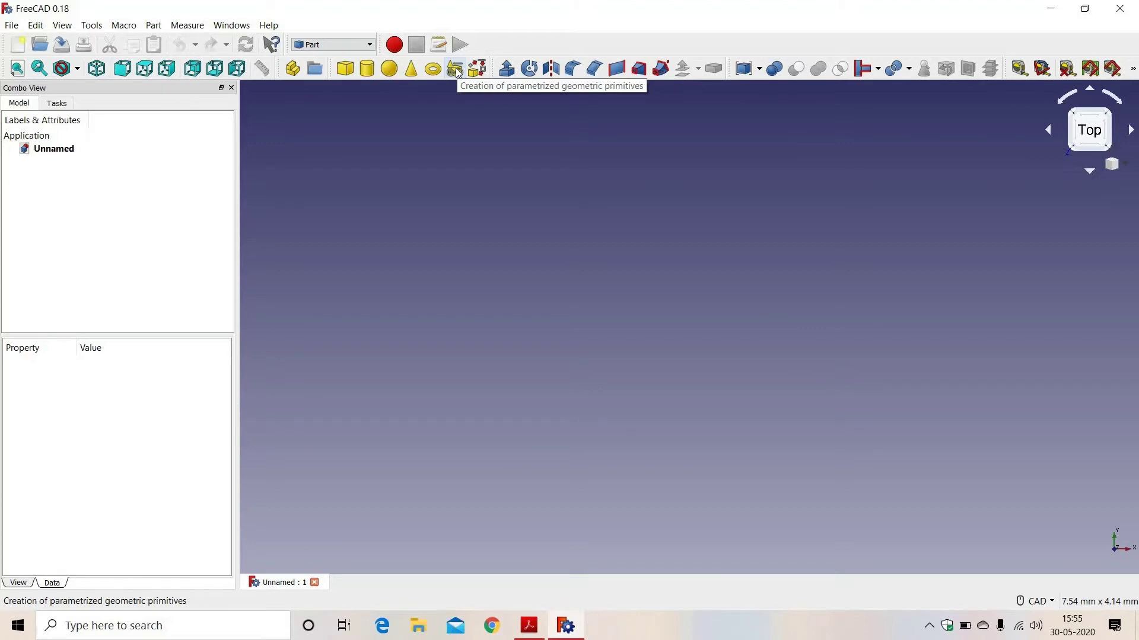
# Create a right-handed helix primitive with a pitch of 7 mm, a height of 70 mm and a radius of 12 mm.
pyautogui.click(455, 70)
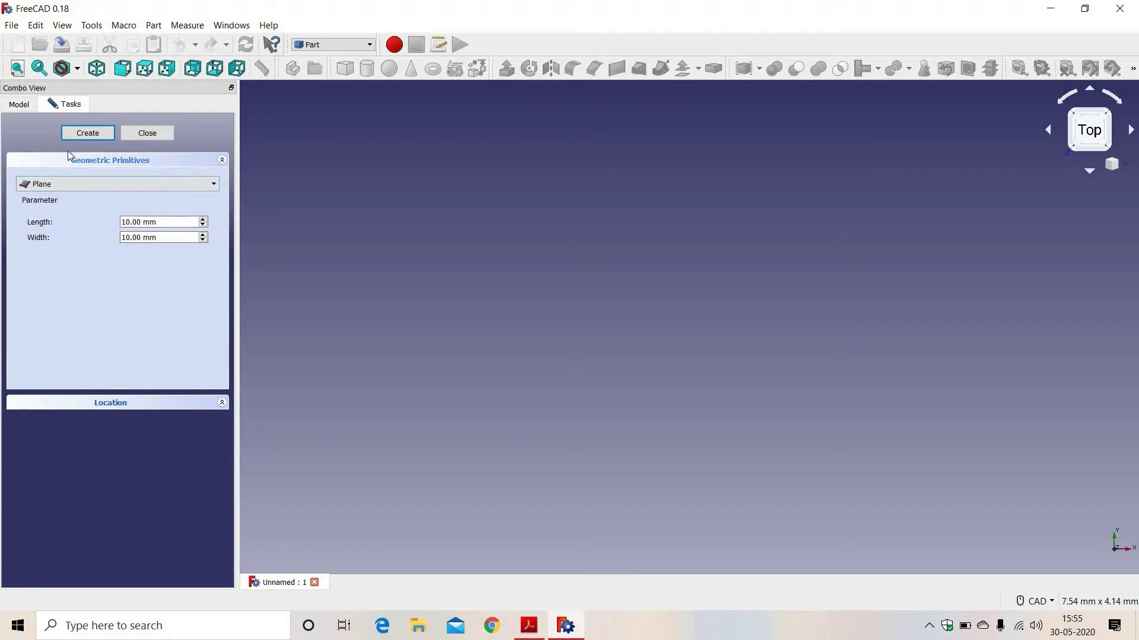
pyautogui.click(58, 183)
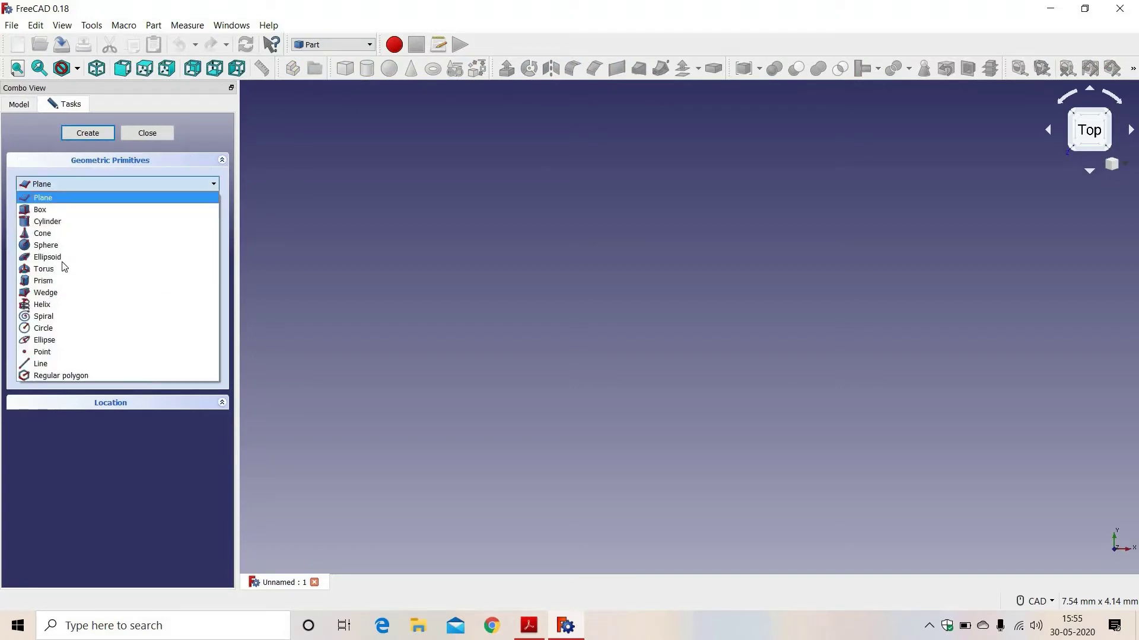
pyautogui.click(64, 302)
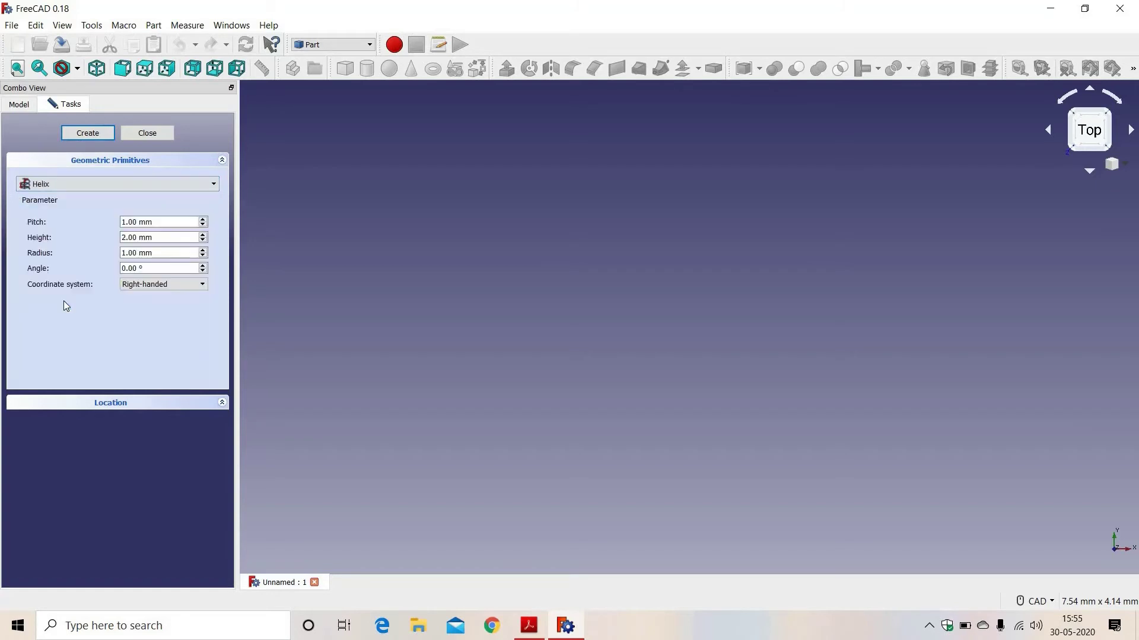
pyautogui.click(131, 222)
pyautogui.write('7')
pyautogui.press('Tab')
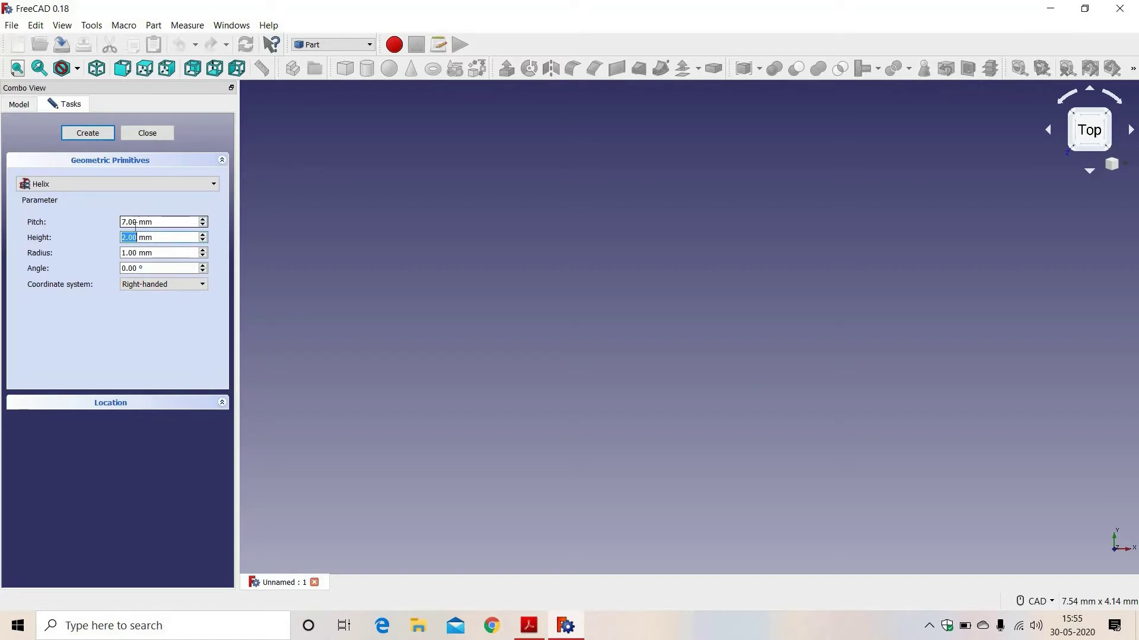
pyautogui.write('70')
pyautogui.press('Tab')
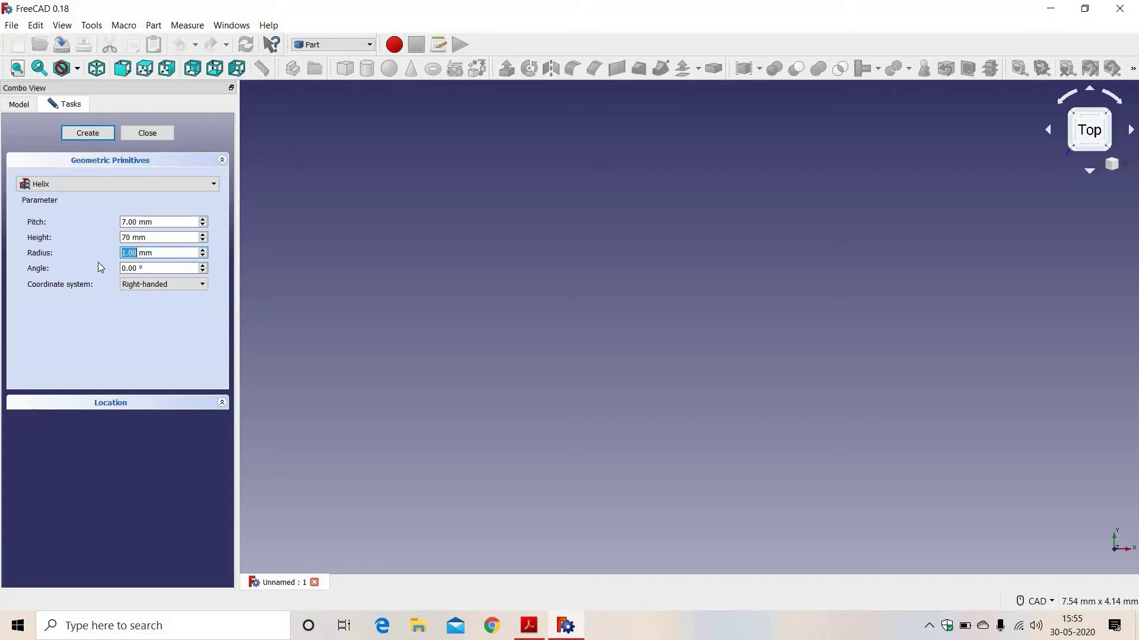
pyautogui.write('12')
pyautogui.press('Tab')
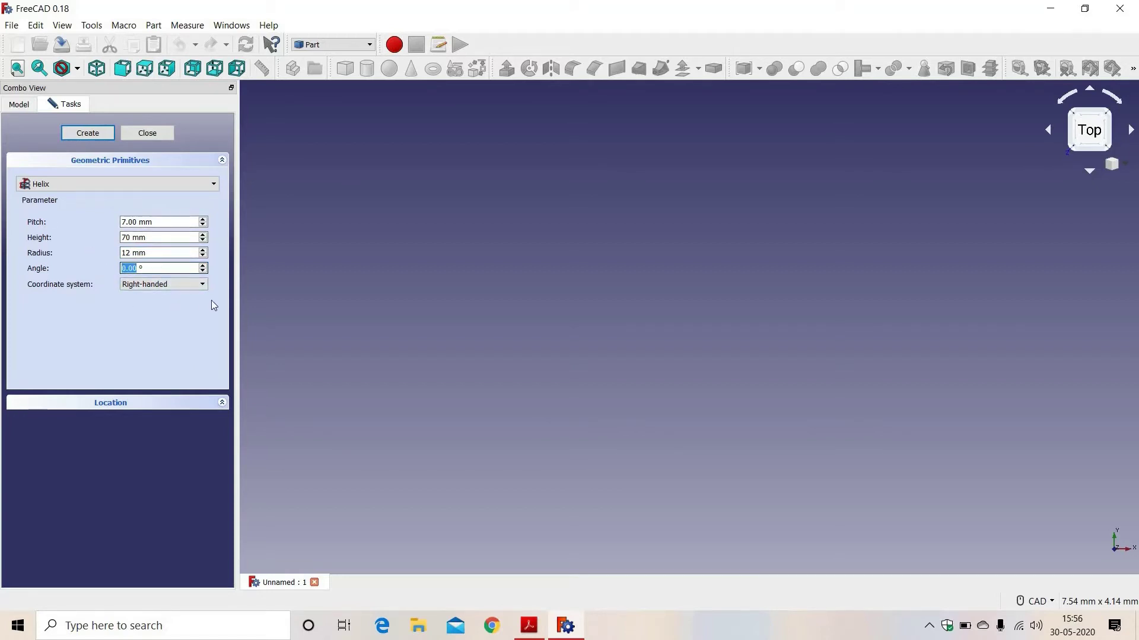
pyautogui.click(96, 135)
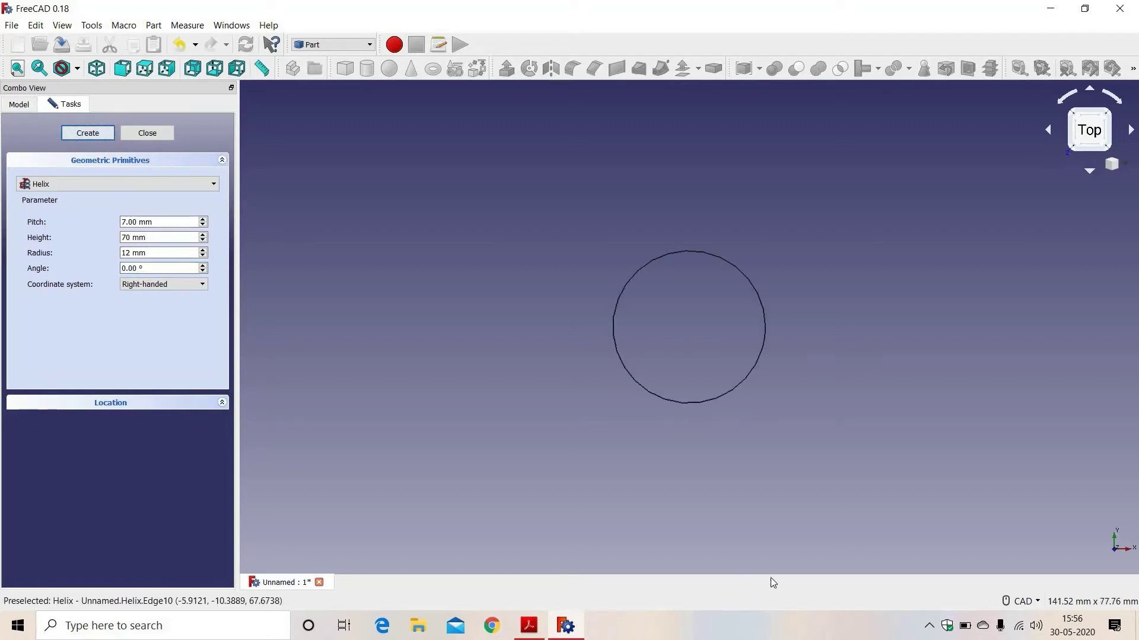
pyautogui.click(146, 133)
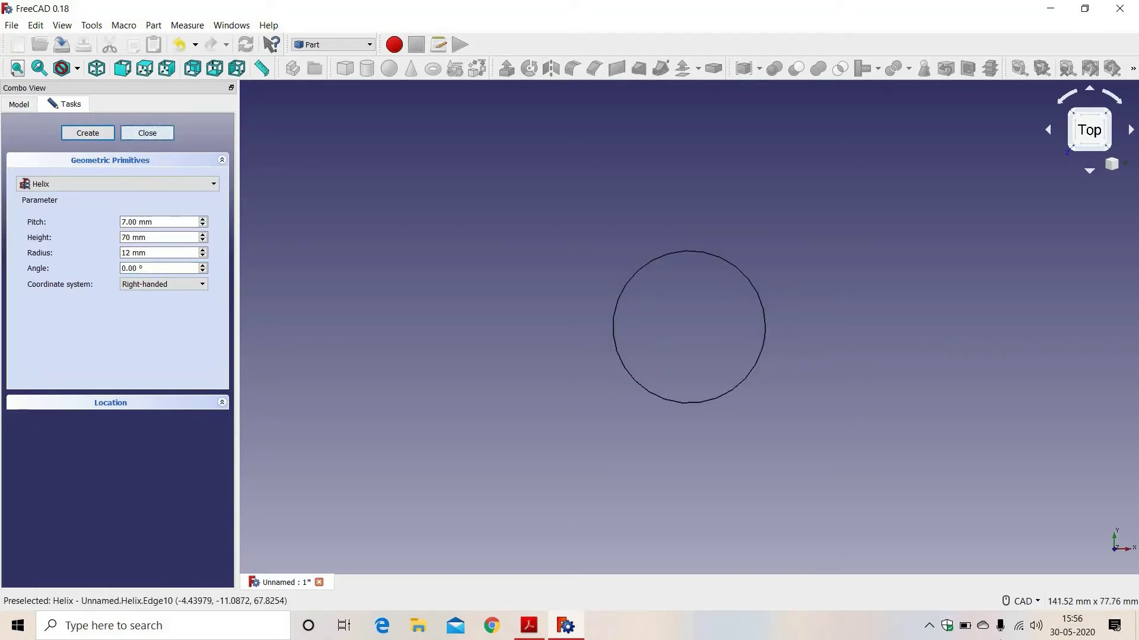
# Start a new sketch on the XZ plane in the Sketcher workbench.
pyautogui.moveTo(848, 391); pyautogui.dragTo(836, 470)
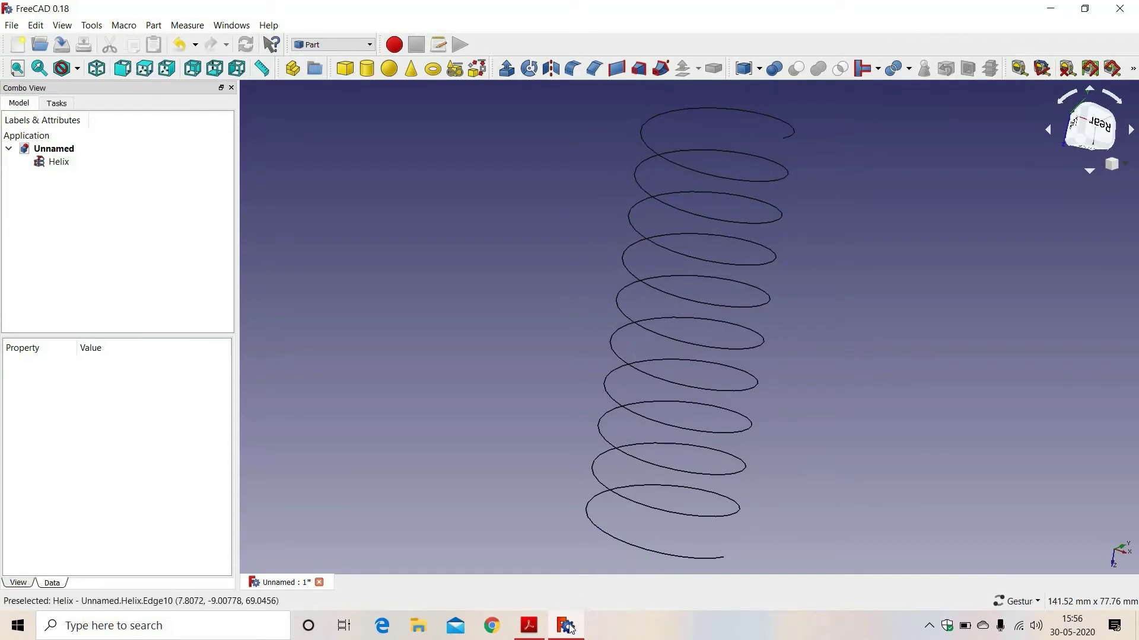
pyautogui.scroll(-2, 761, 524)
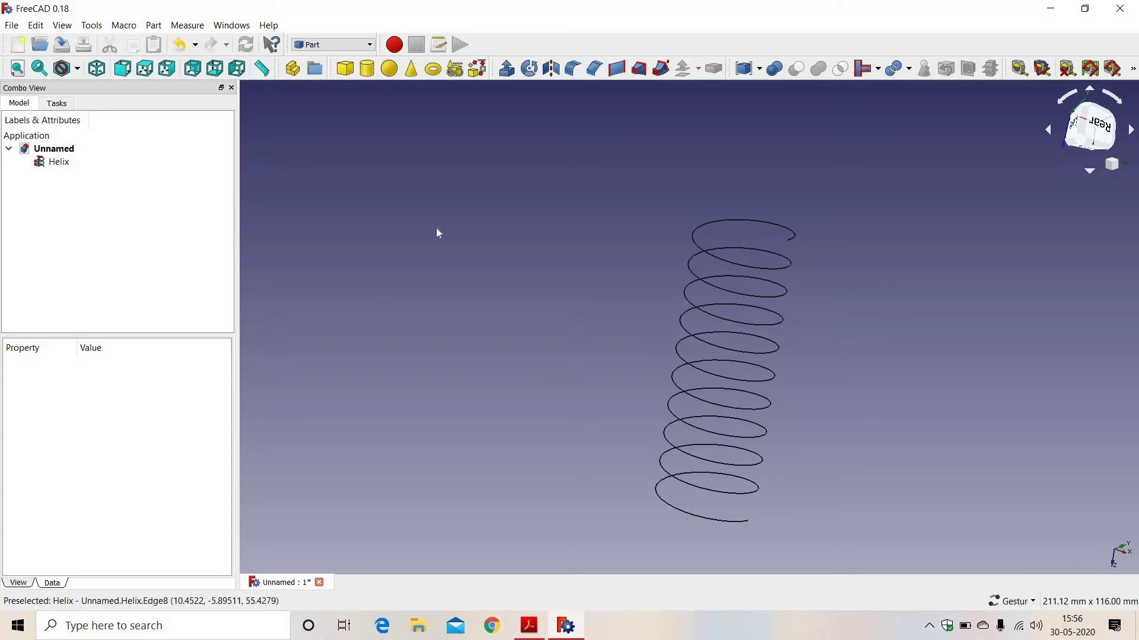
pyautogui.click(312, 44)
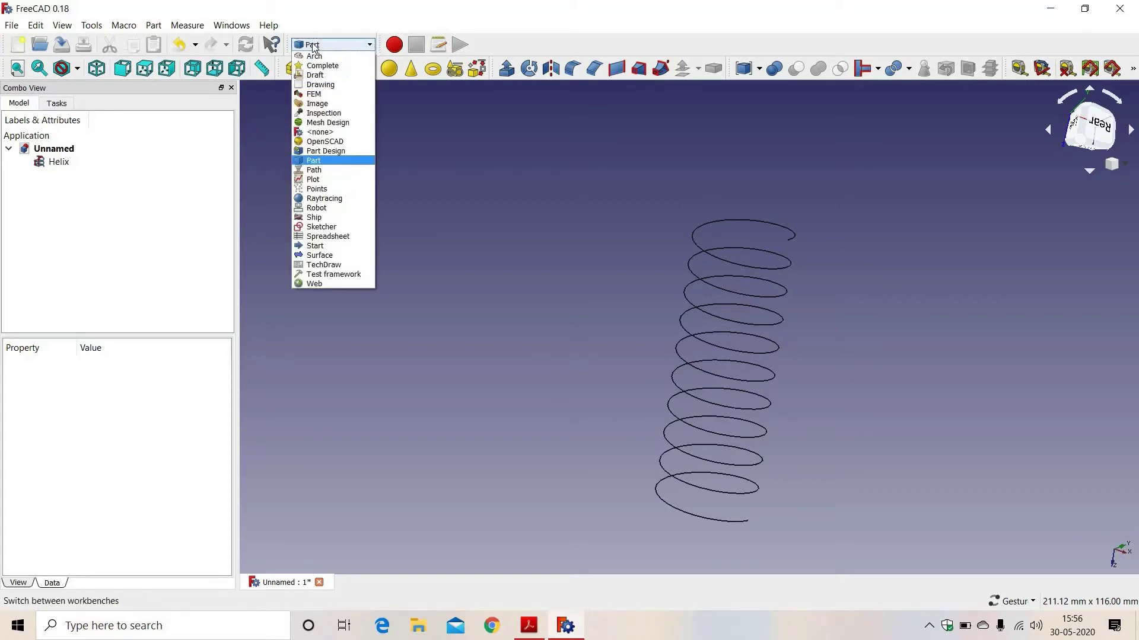
pyautogui.click(318, 226)
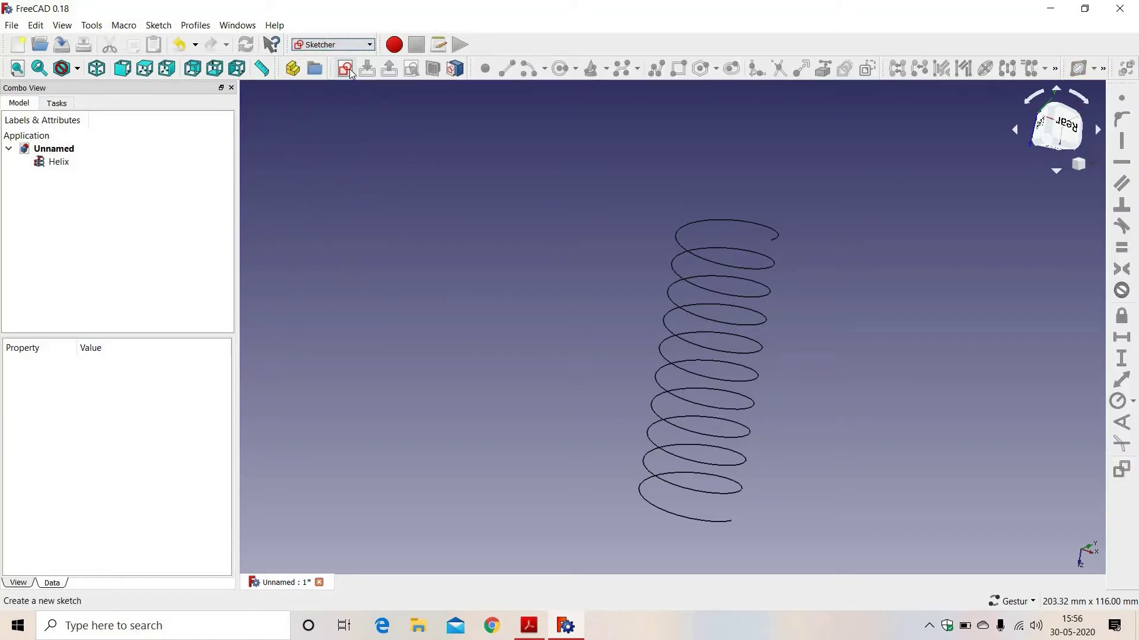
pyautogui.click(346, 70)
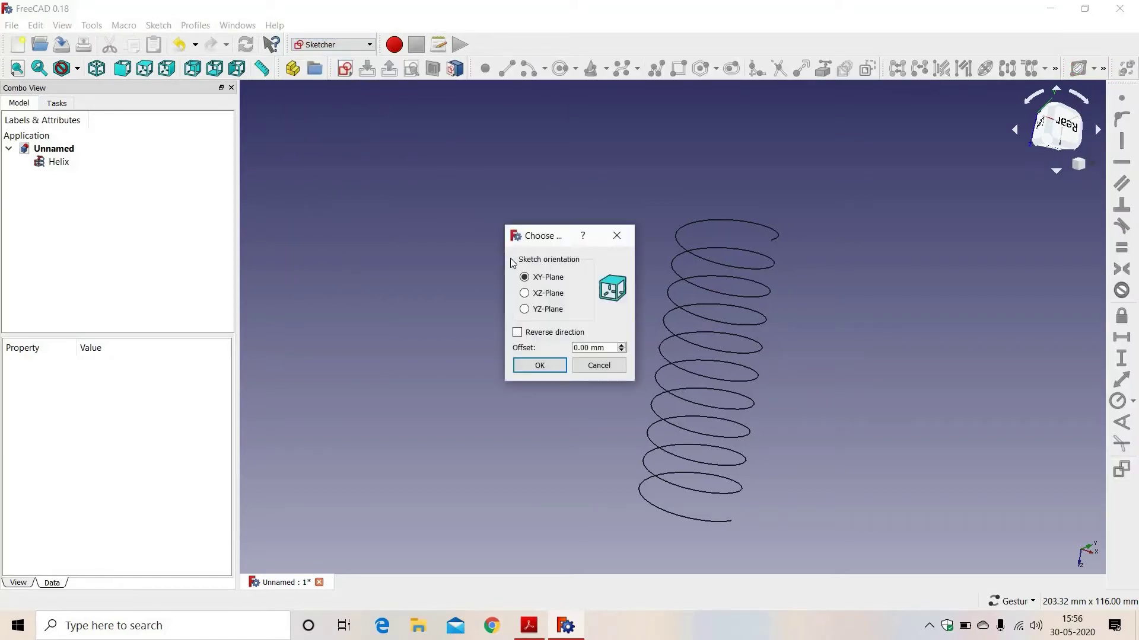
pyautogui.click(525, 293)
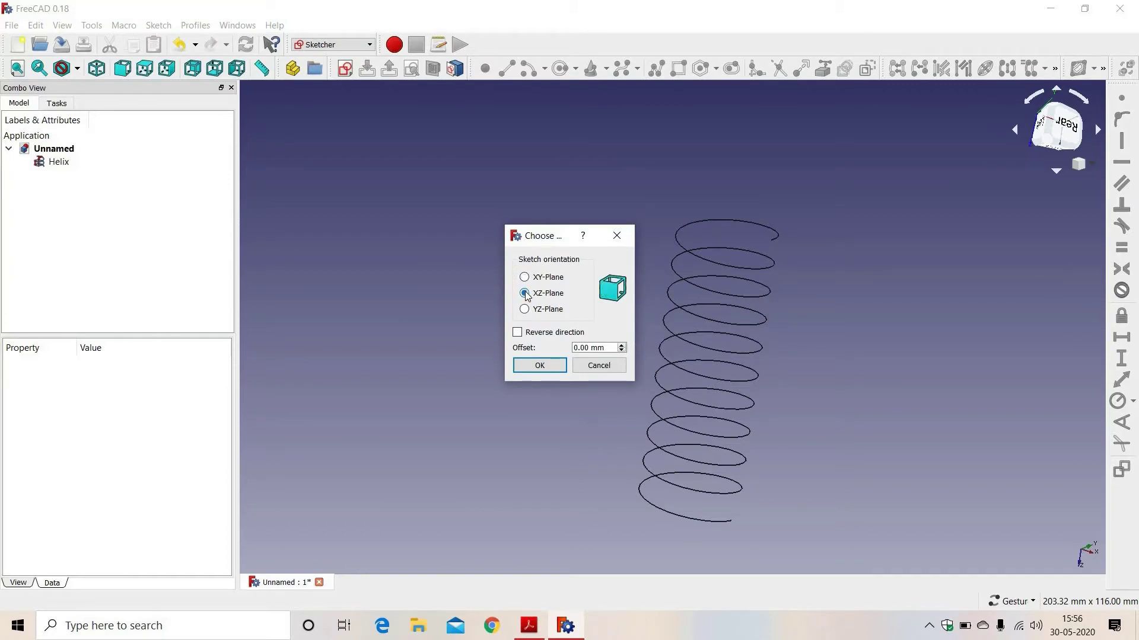
pyautogui.click(540, 366)
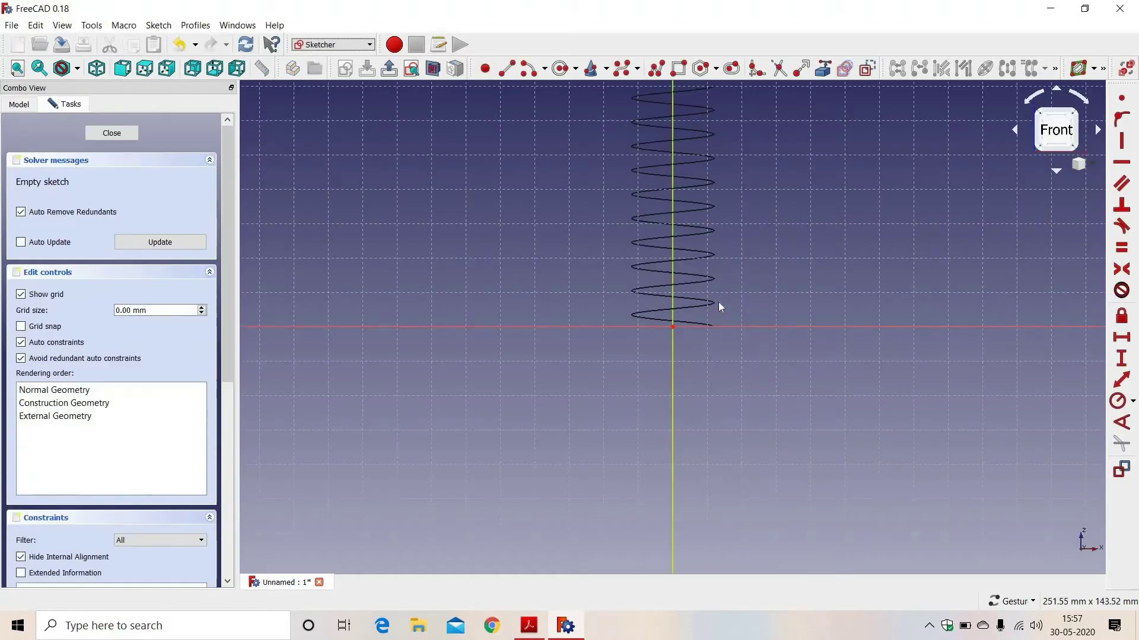
# Sketch a circle of about 3.4 mm radius beside the helix, above the horizontal axis and clear of the coils.
pyautogui.scroll(4, 730, 326)
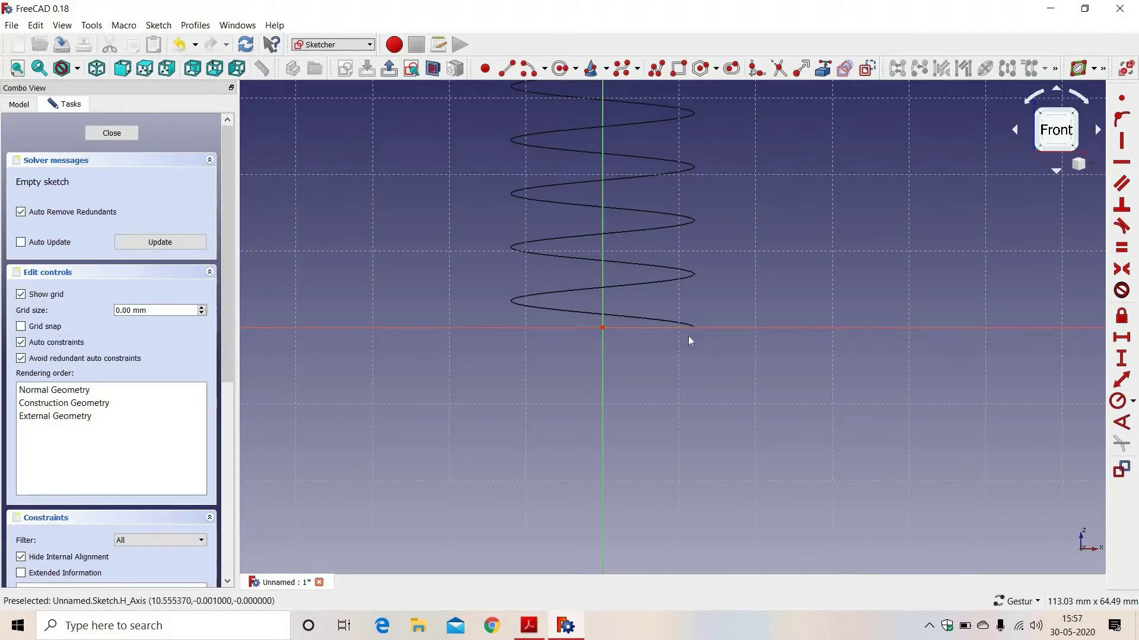
pyautogui.click(561, 69)
pyautogui.click(814, 242)
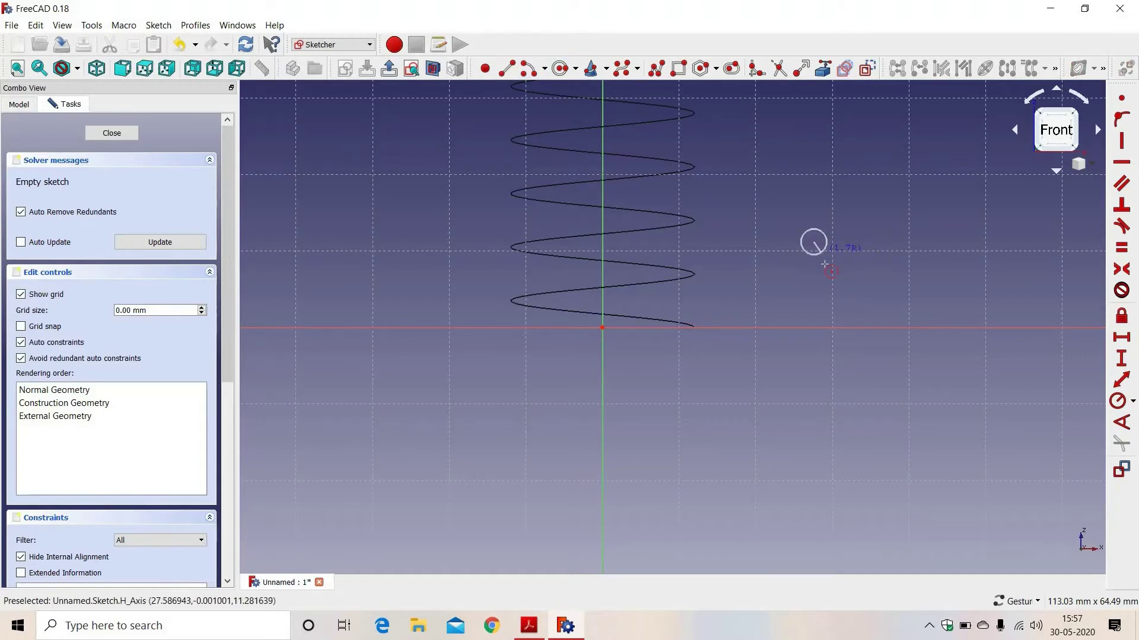
pyautogui.click(827, 267)
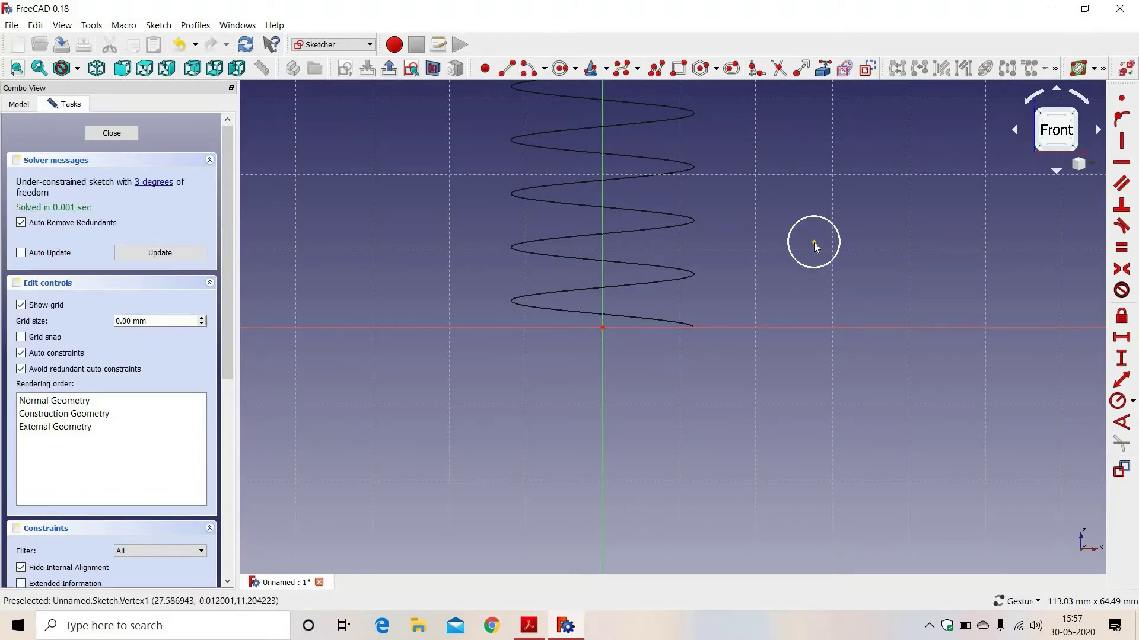
# Constrain the circle's centre point onto the sketch's horizontal axis.
pyautogui.click(815, 244)
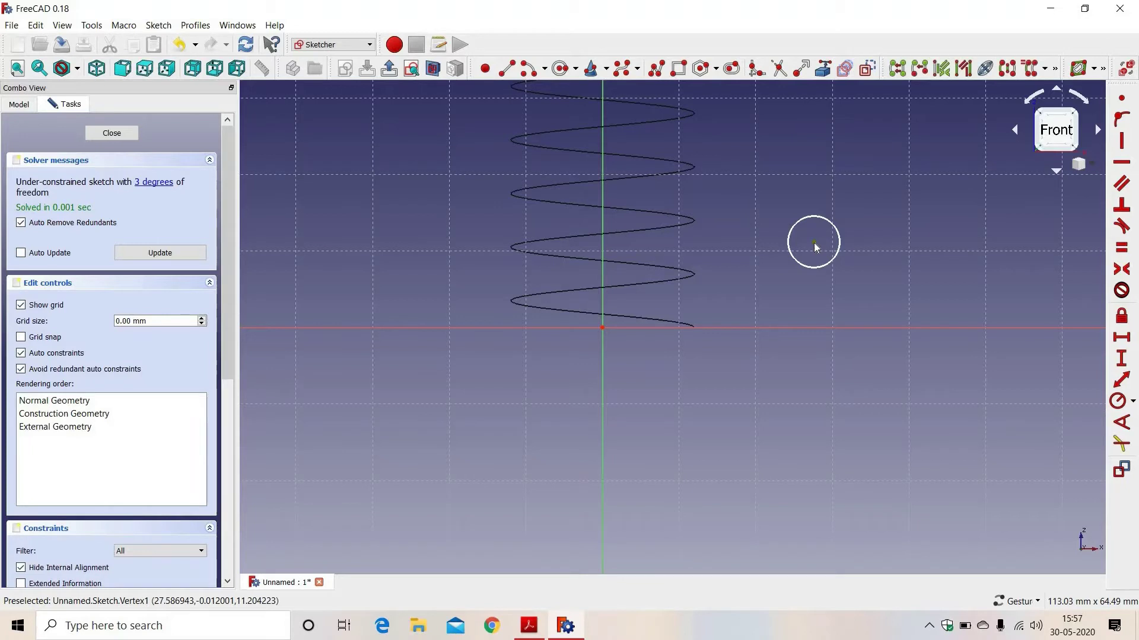
pyautogui.click(832, 328)
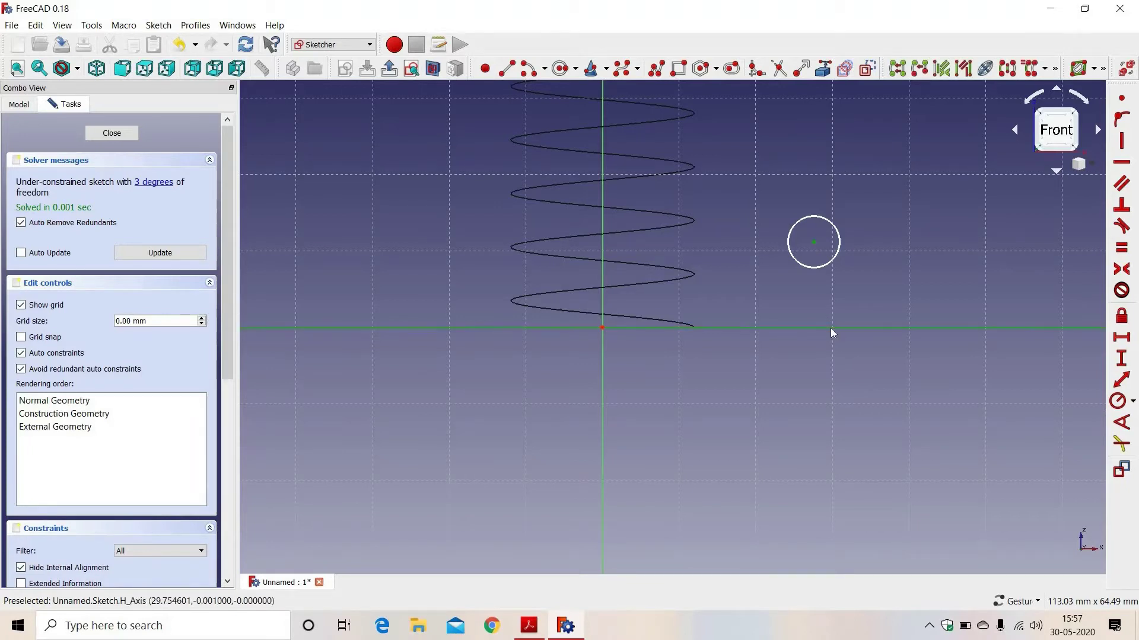
pyautogui.click(888, 273)
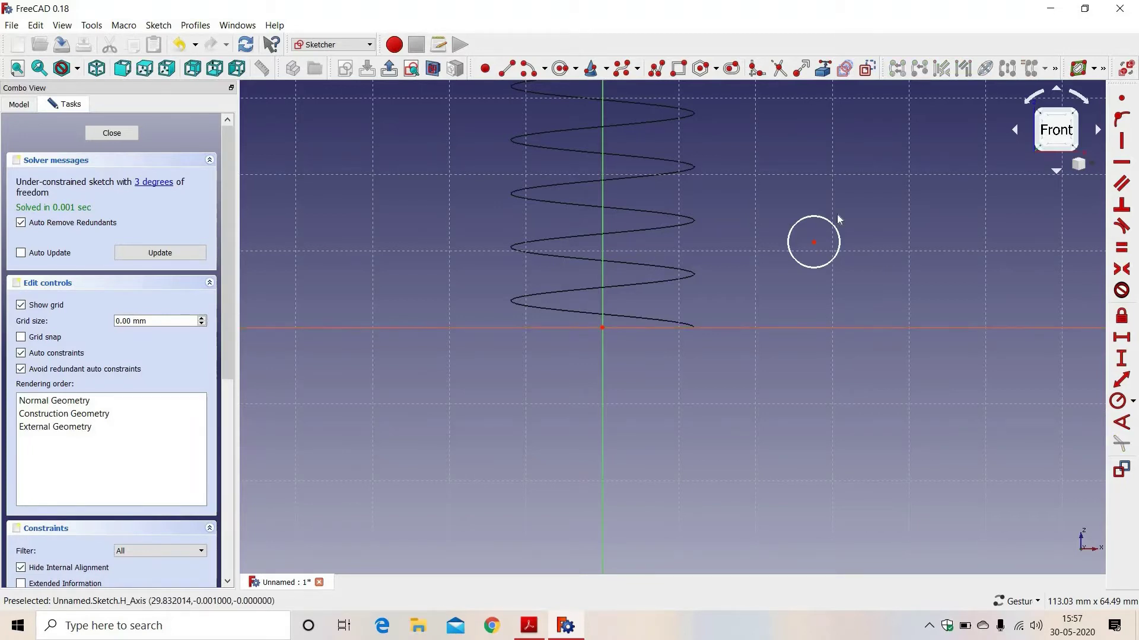
pyautogui.click(844, 328)
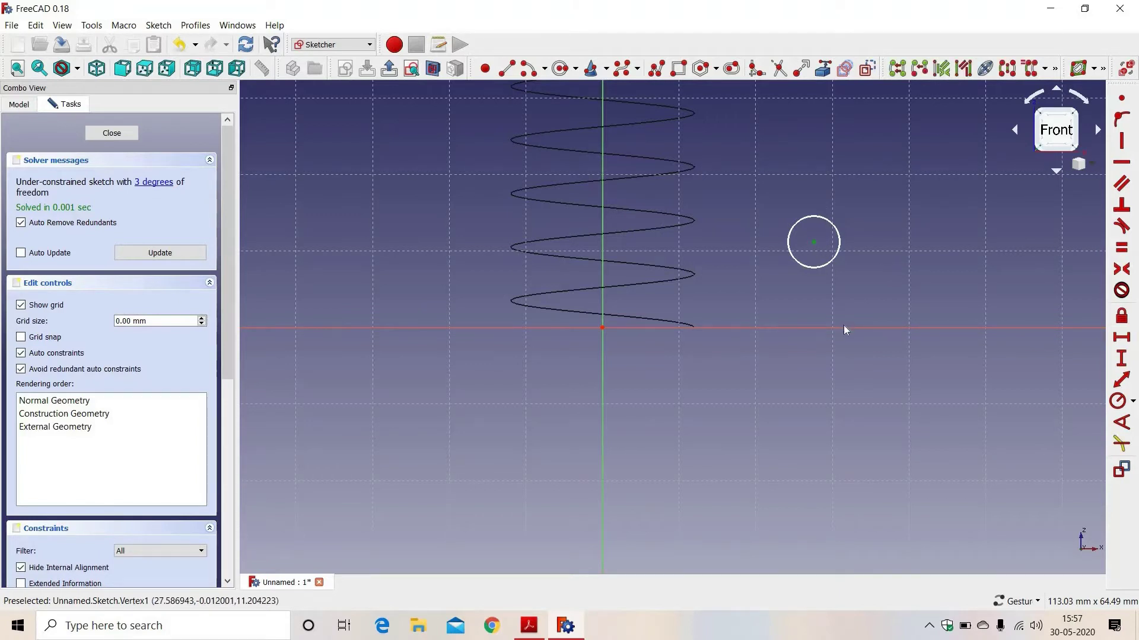
pyautogui.click(844, 329)
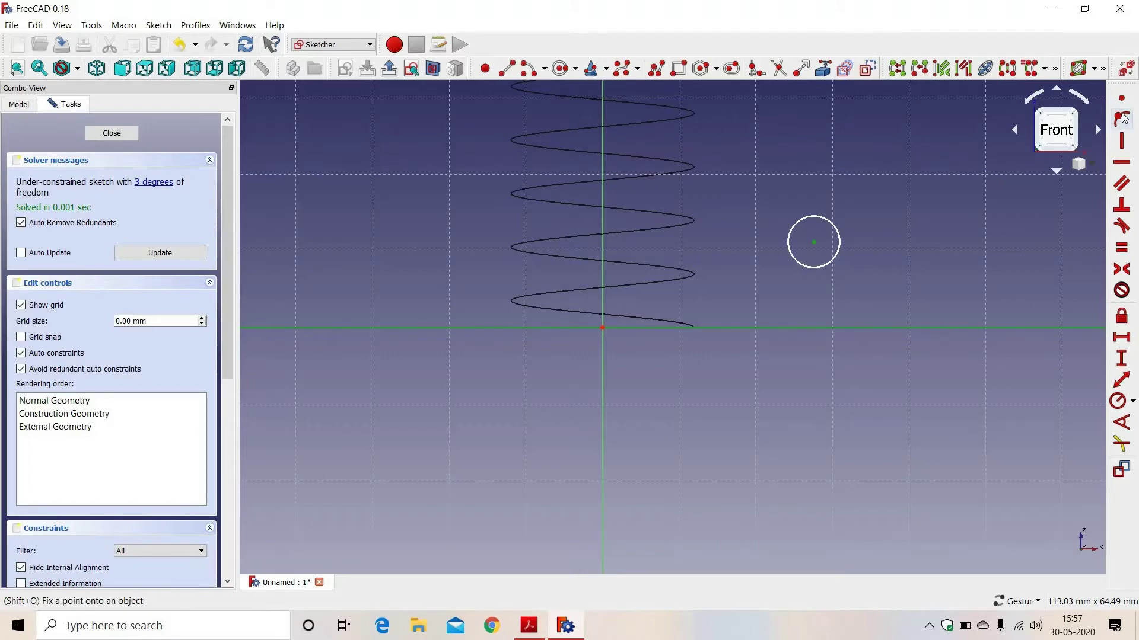
pyautogui.click(1121, 118)
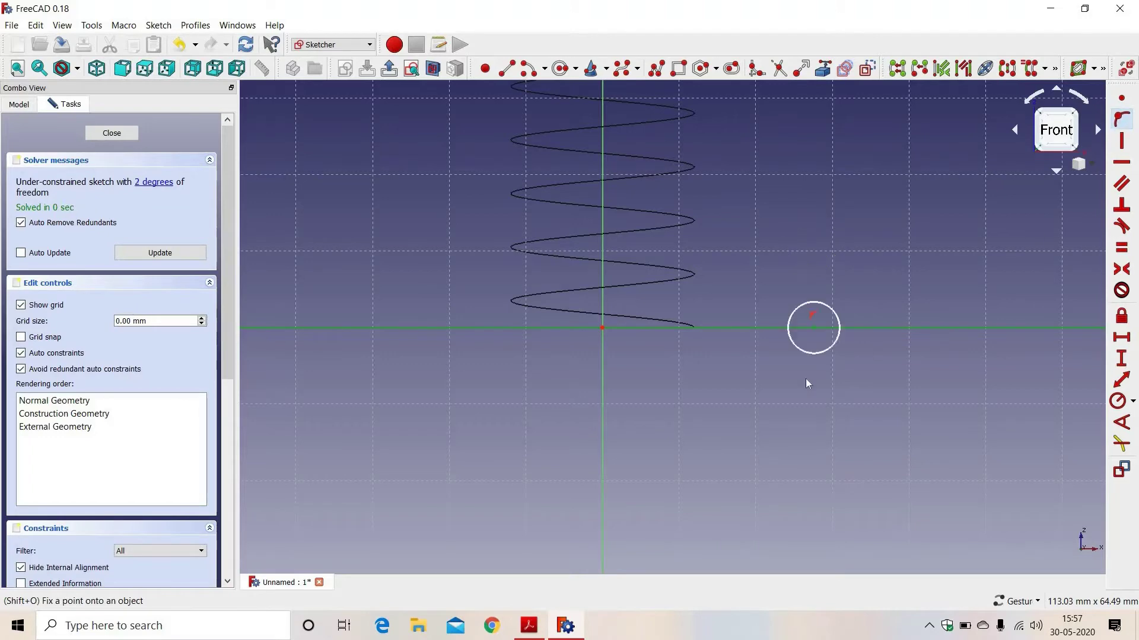
# Constrain the horizontal distance between the circle's centre and the origin to 12 mm.
pyautogui.click(815, 328)
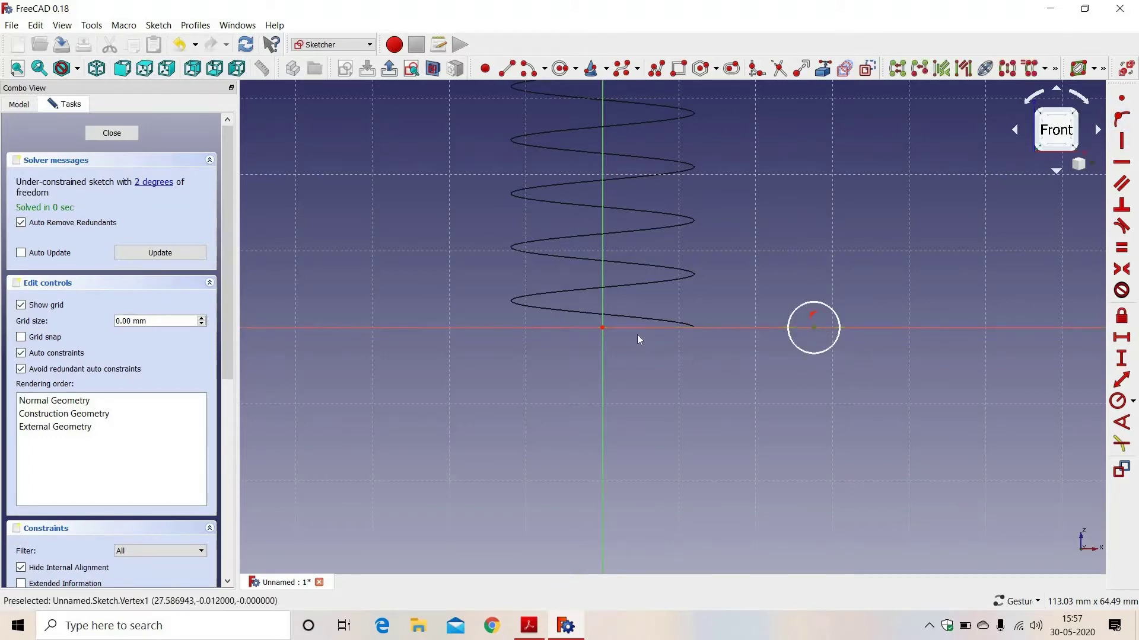
pyautogui.click(602, 328)
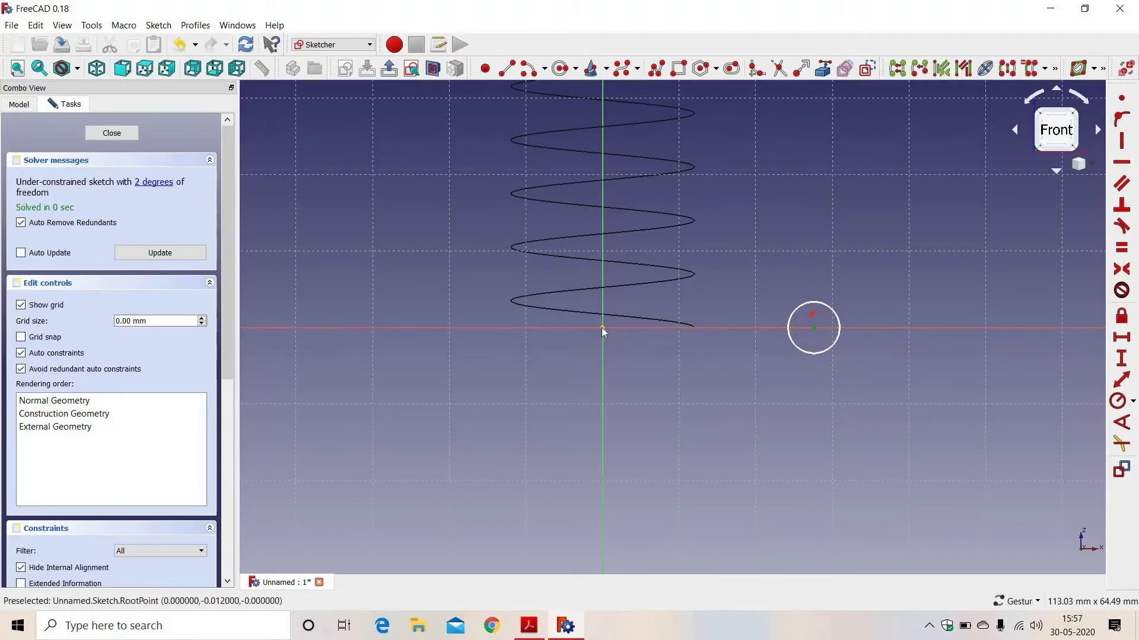
pyautogui.click(1116, 338)
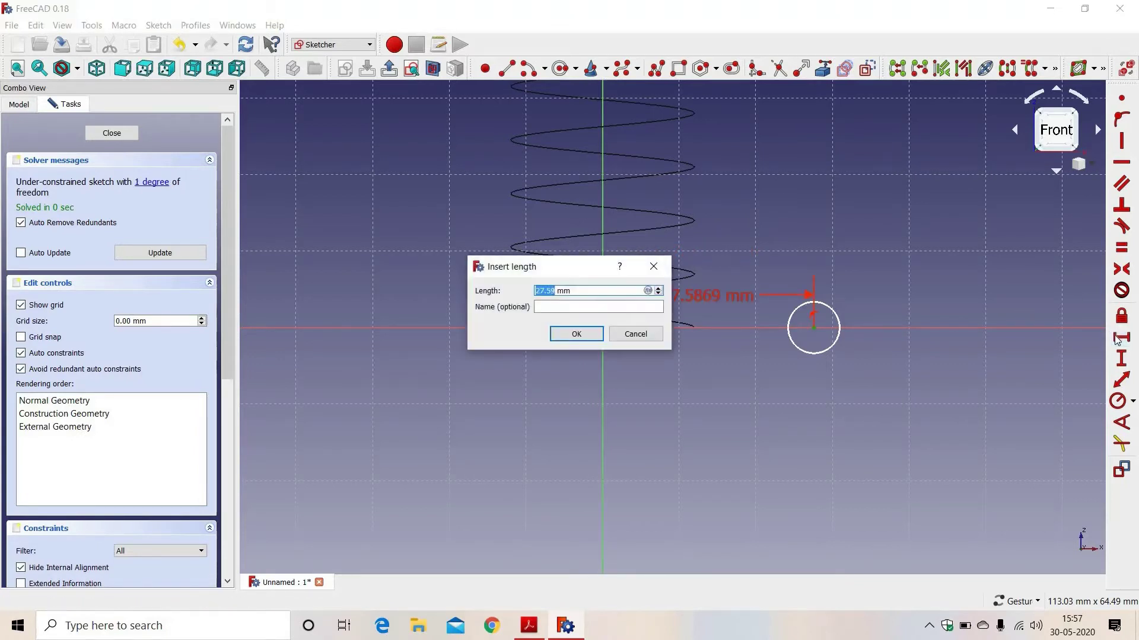
pyautogui.write('12')
pyautogui.press('Return')
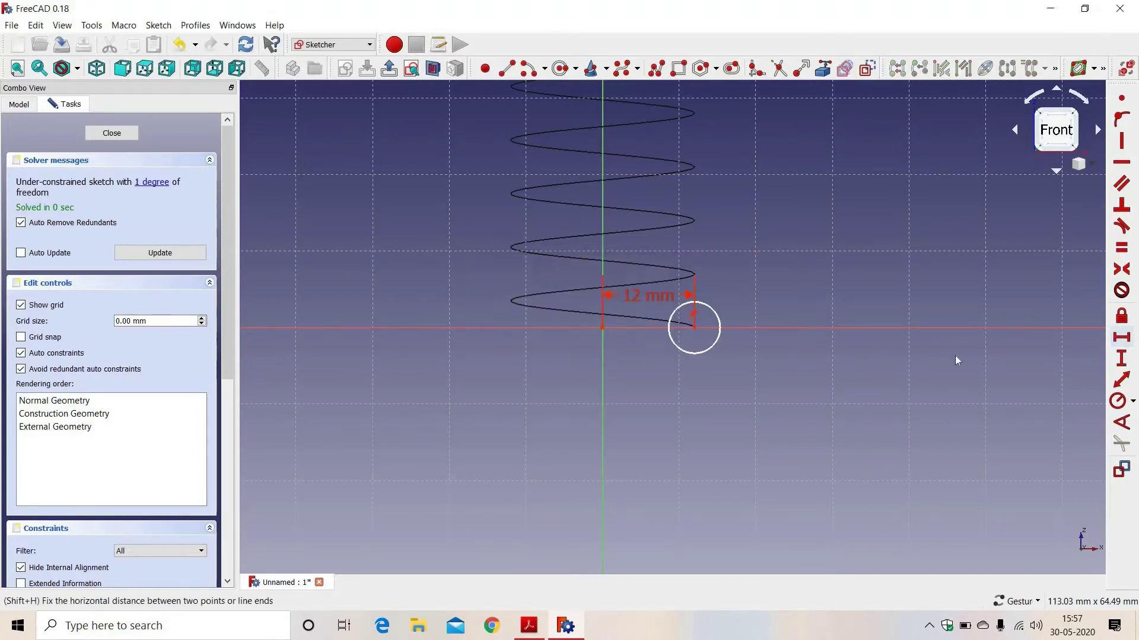
# Constrain the circle's radius to 2 mm.
pyautogui.click(714, 353)
pyautogui.click(1118, 402)
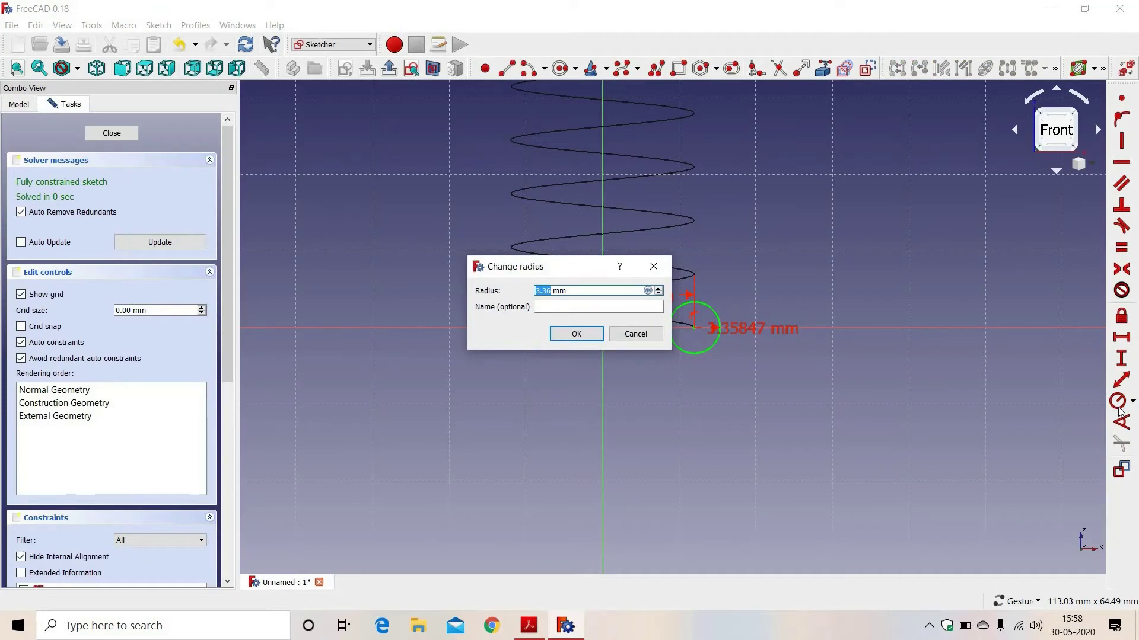
pyautogui.write('2')
pyautogui.press('Return')
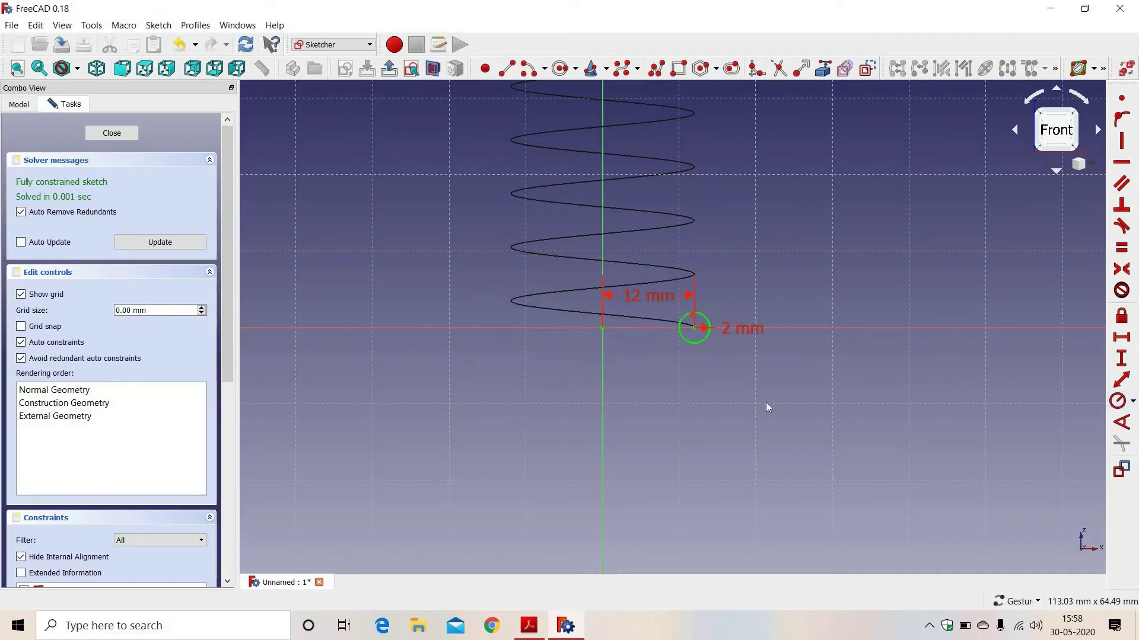
pyautogui.scroll(2, 715, 314)
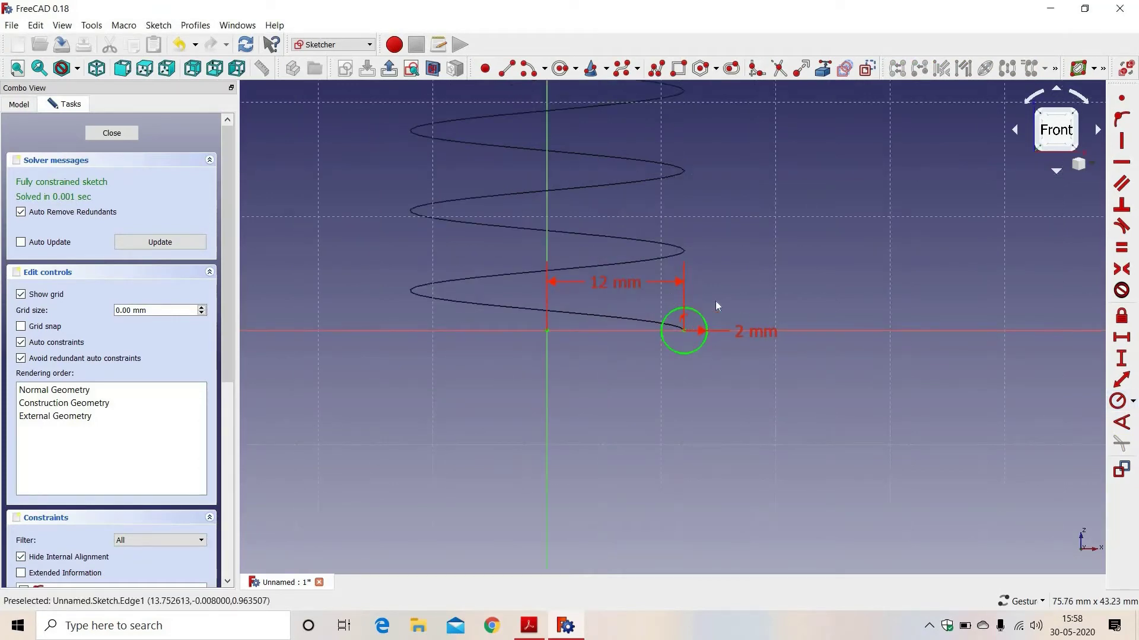
# Finish editing the circle sketch and set the 3D navigation style to CAD.
pyautogui.click(114, 134)
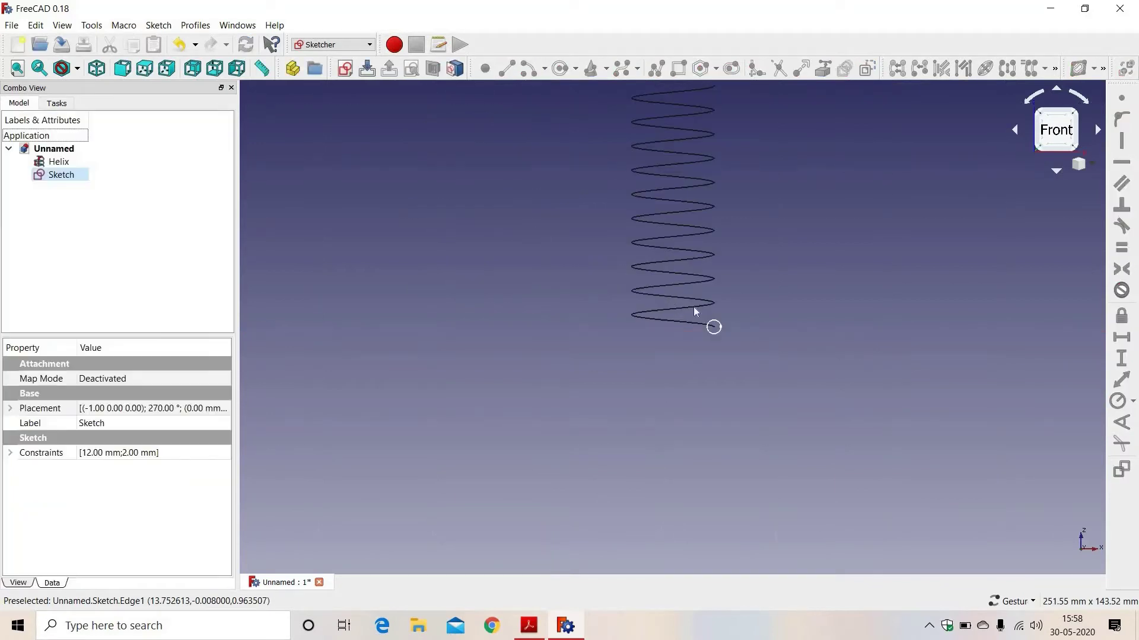
pyautogui.scroll(3, 703, 354)
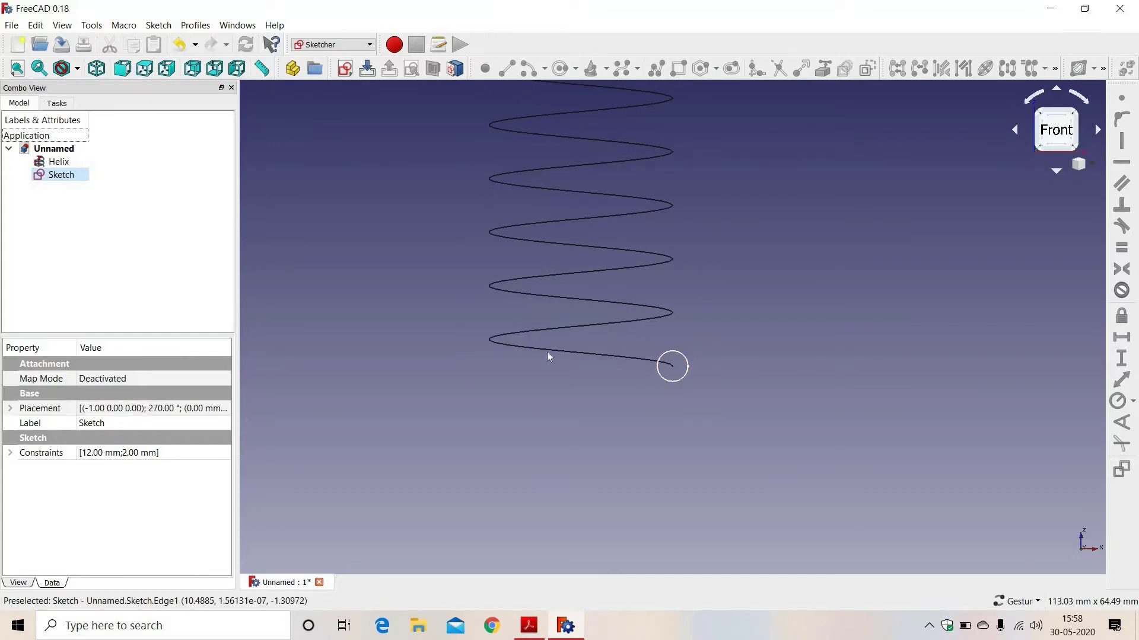
pyautogui.scroll(3, 587, 212)
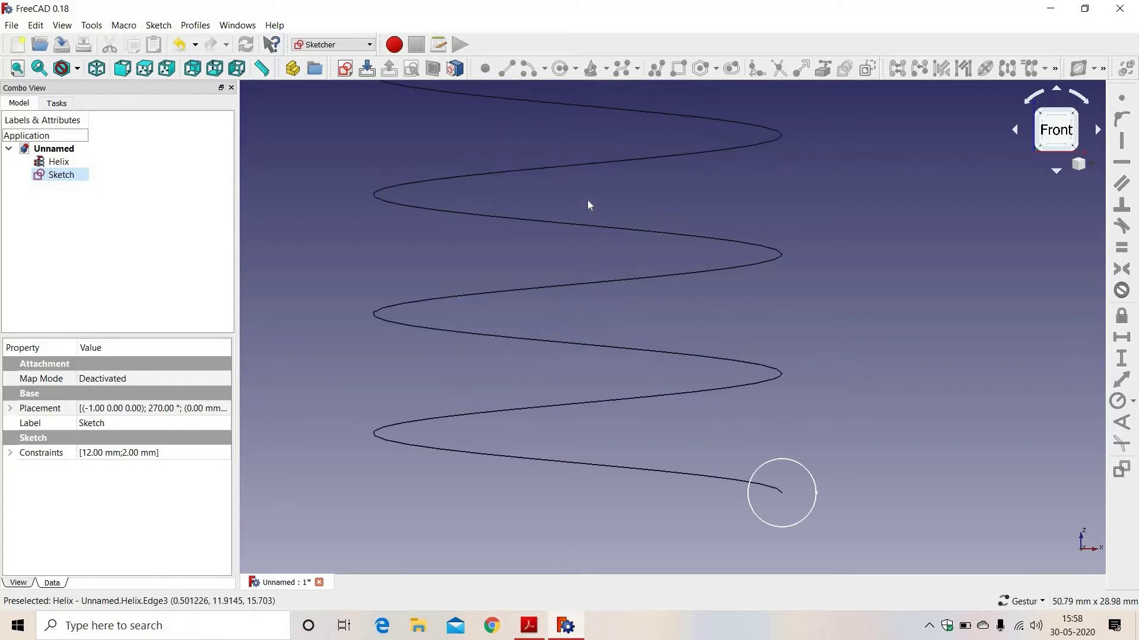
pyautogui.scroll(-5, 589, 205)
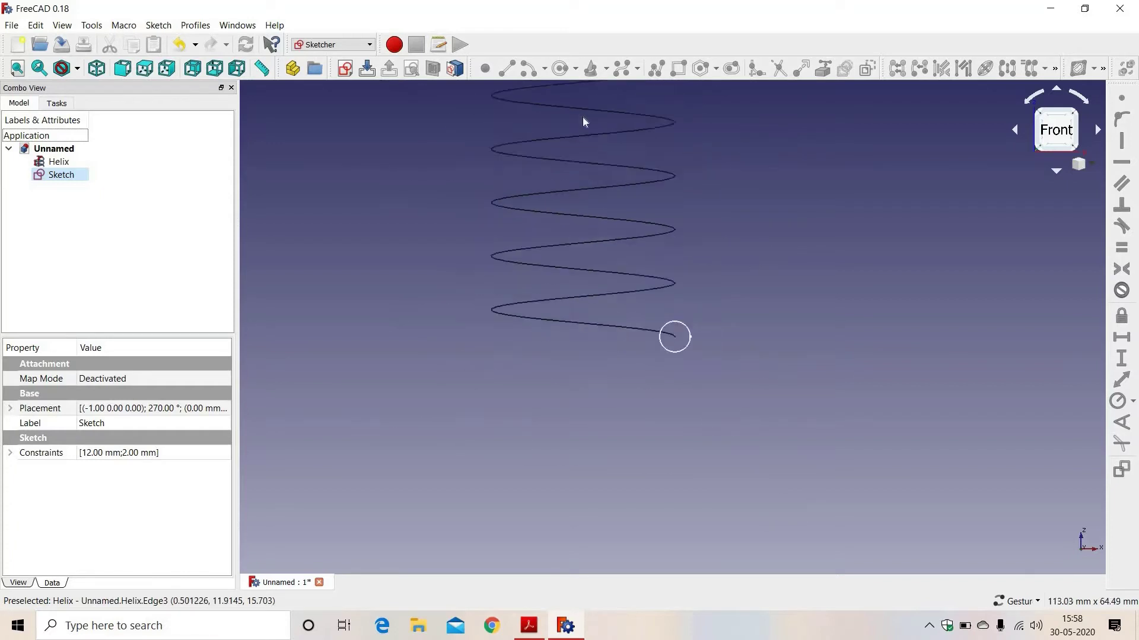
pyautogui.click(1035, 601)
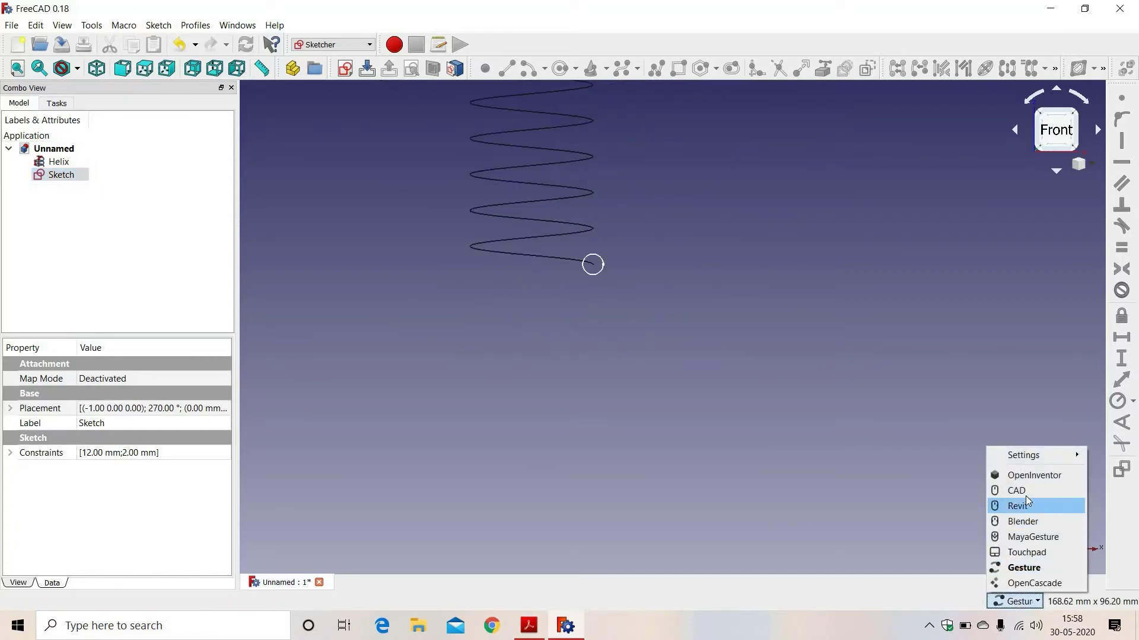
pyautogui.click(1016, 490)
pyautogui.moveTo(750, 282)
pyautogui.mouseDown(button='middle')
pyautogui.moveTo(781, 437)
pyautogui.moveTo(777, 419)
pyautogui.mouseUp(button='middle')
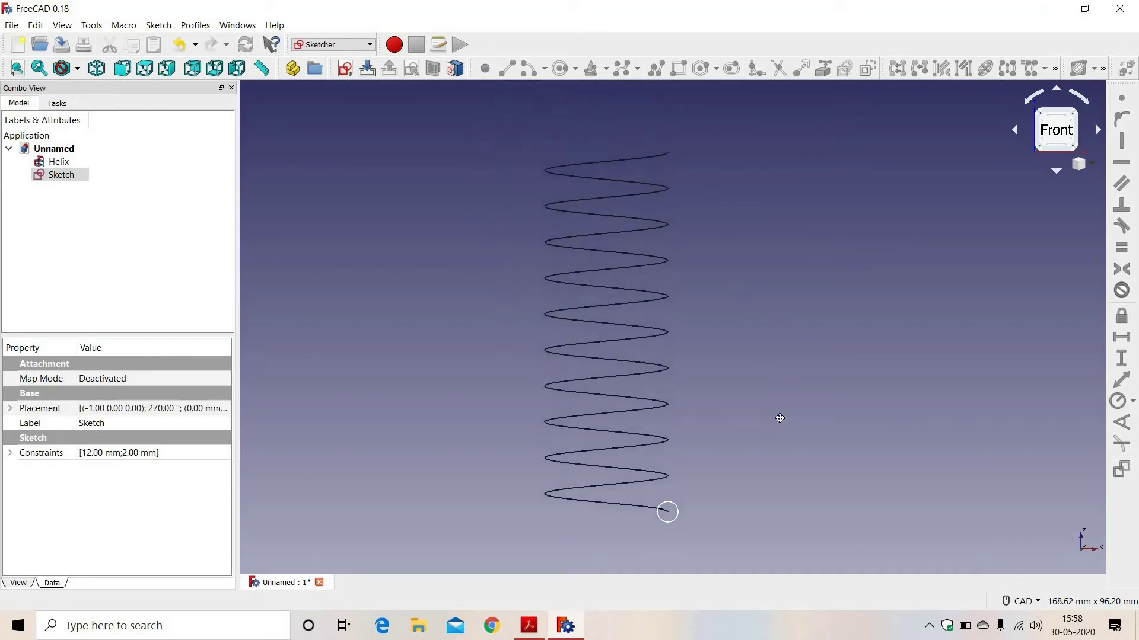
# Start a Sweep in the Part workbench with the circle sketch as its profile.
pyautogui.click(342, 45)
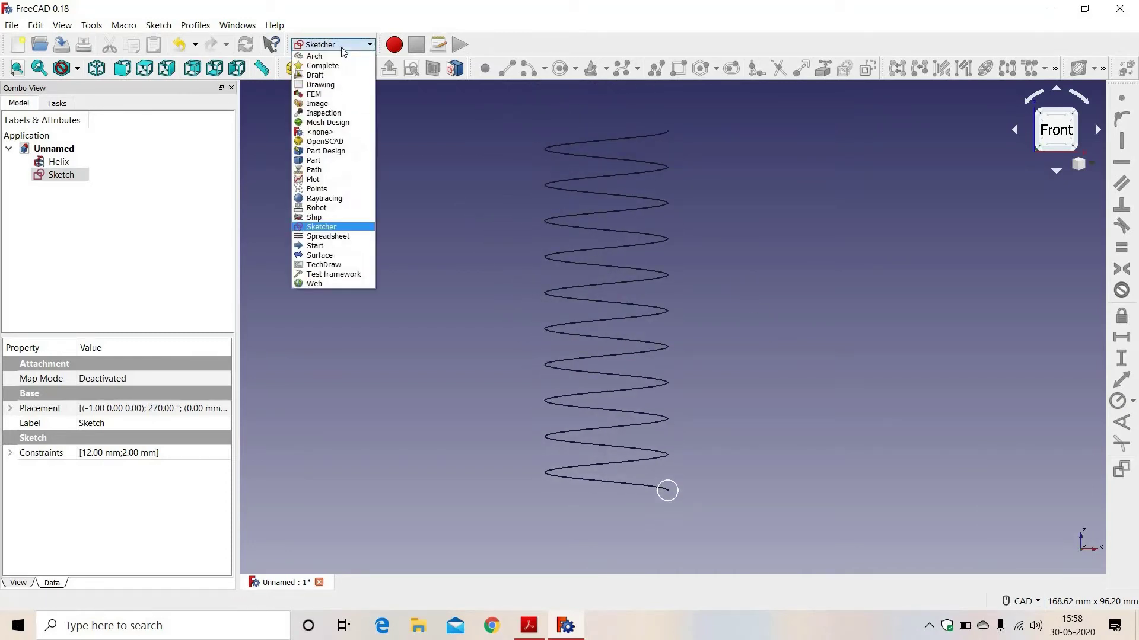
pyautogui.click(343, 161)
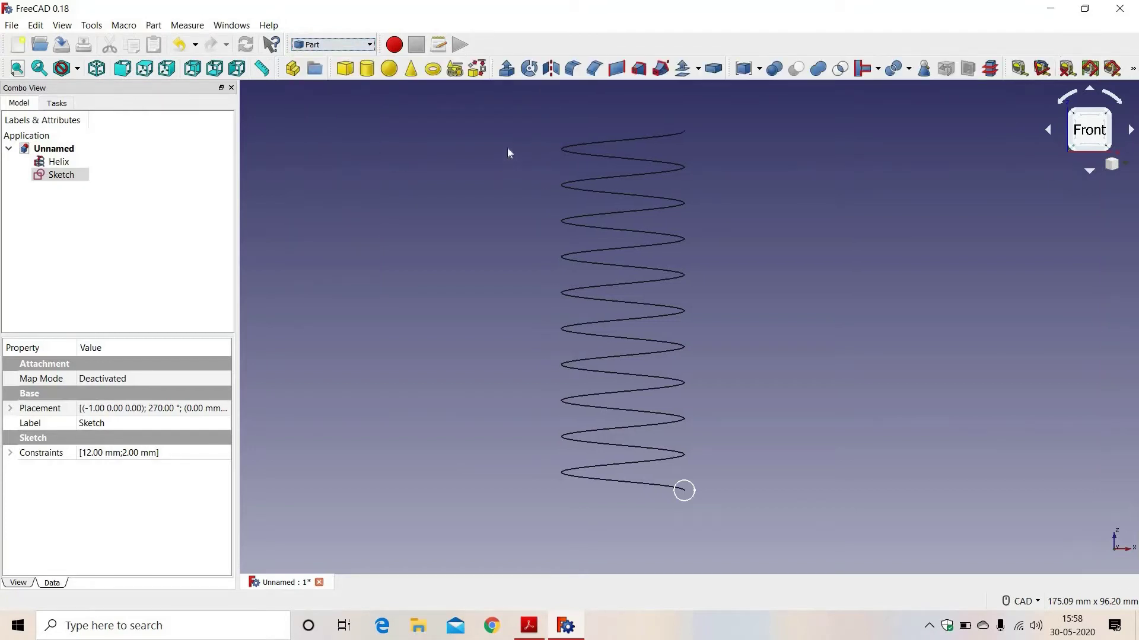
pyautogui.click(657, 70)
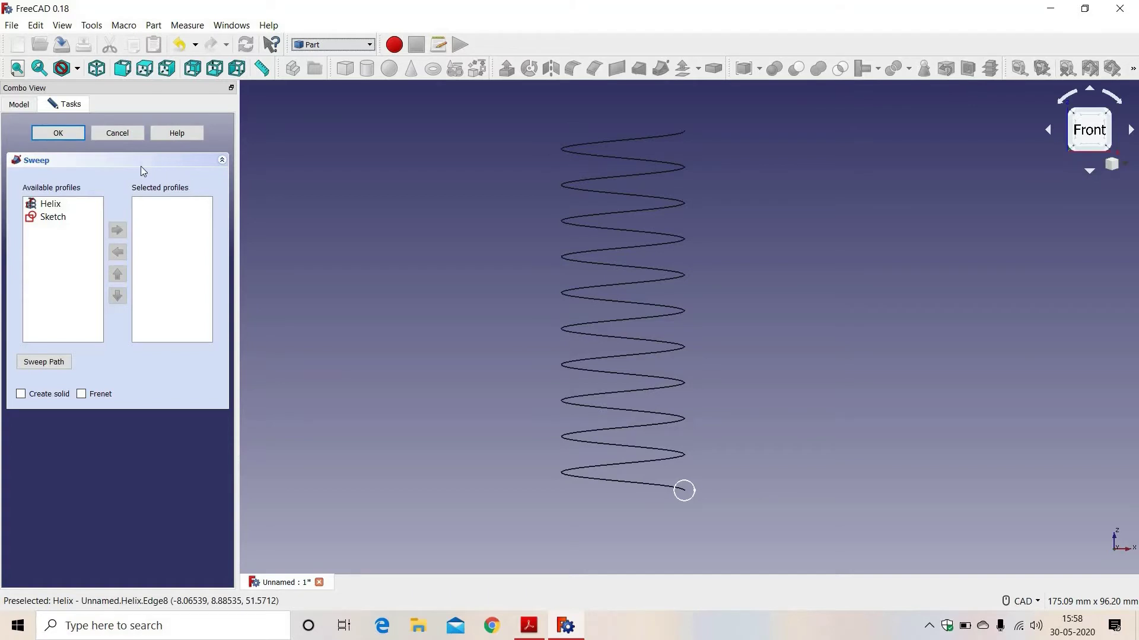
pyautogui.click(59, 223)
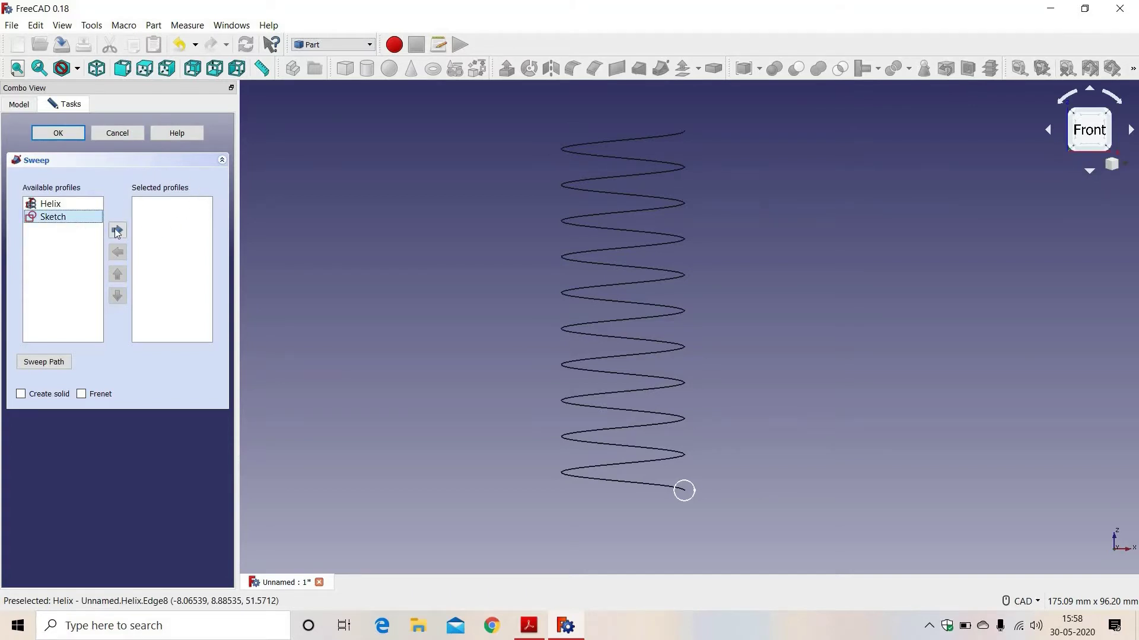
pyautogui.click(117, 230)
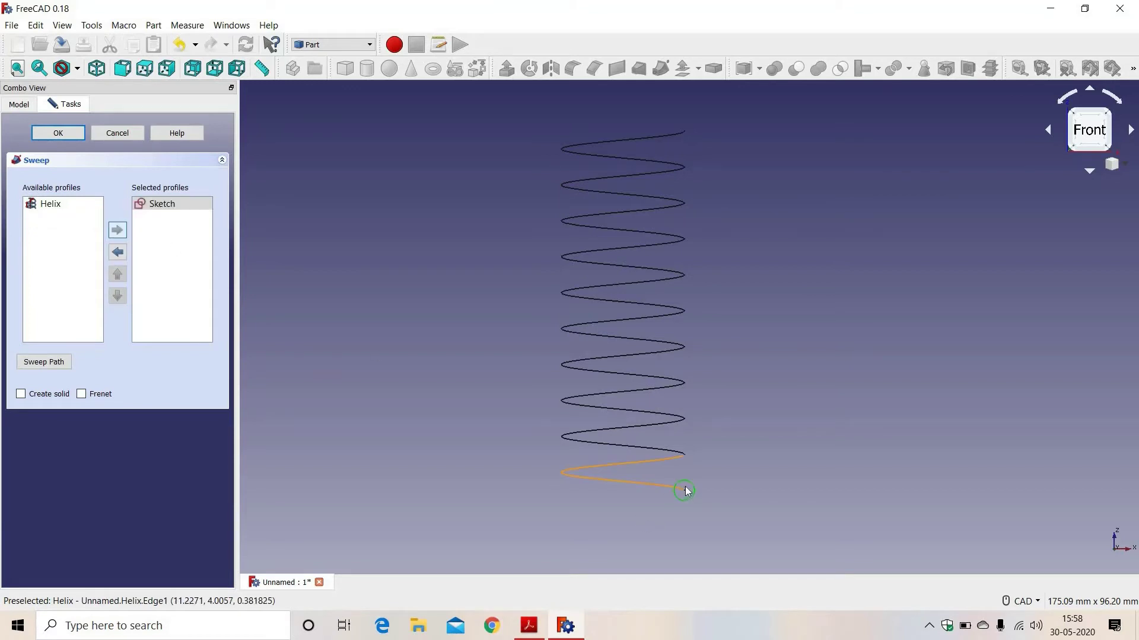
# Define the sweep path by selecting all ten turns of the helix together.
pyautogui.click(39, 364)
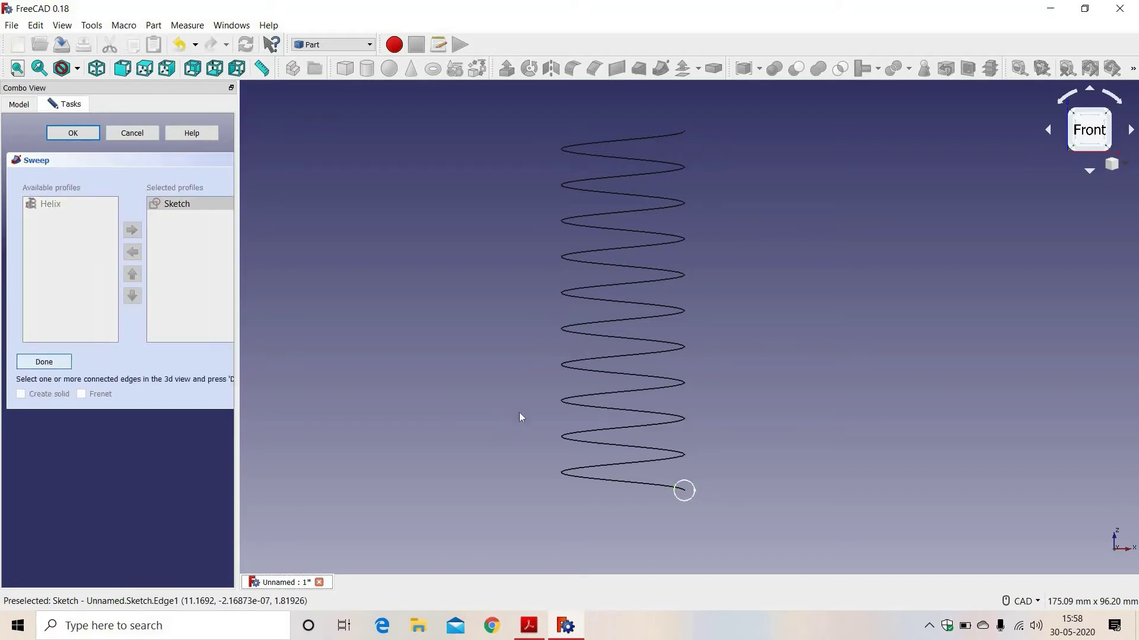
pyautogui.click(577, 470)
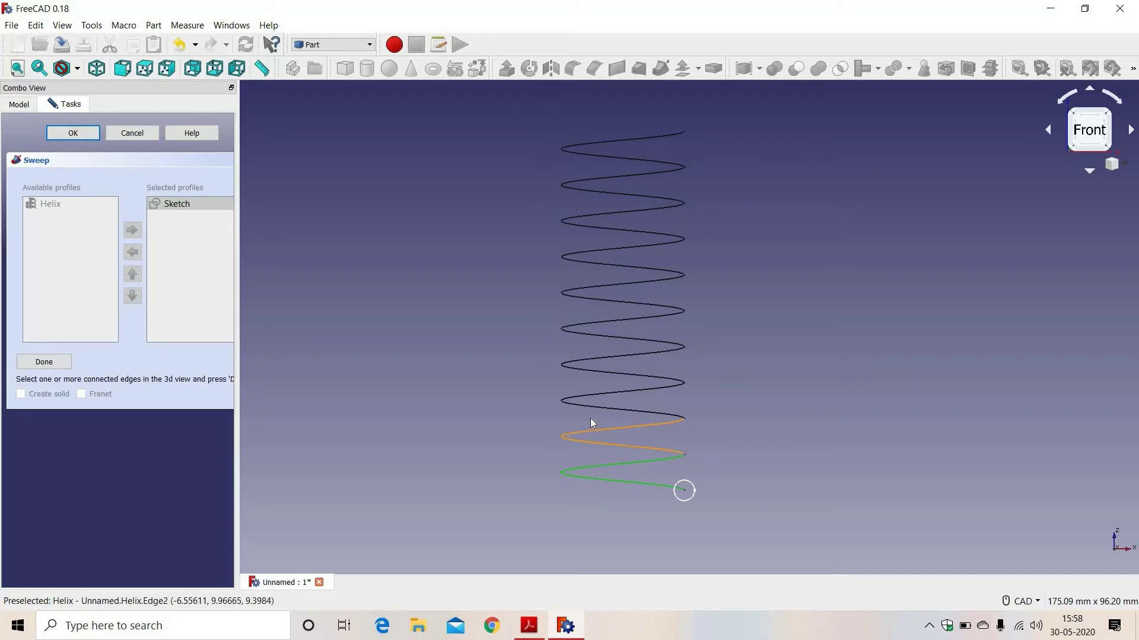
pyautogui.click(590, 415)
pyautogui.keyDown('ctrl'); pyautogui.click(596, 475); pyautogui.keyUp('ctrl')
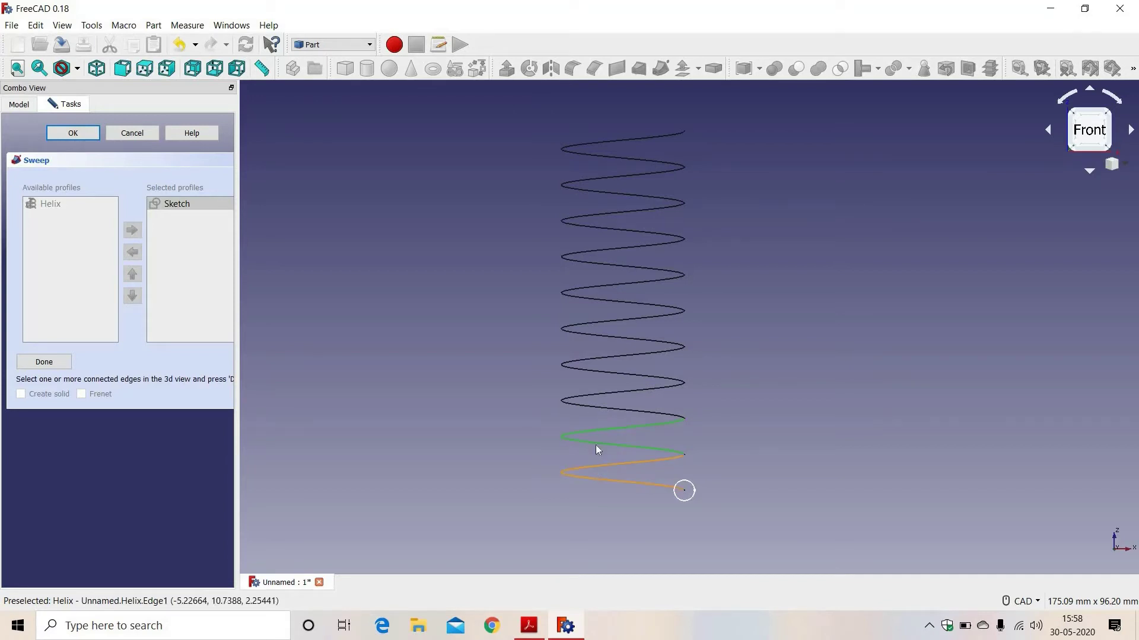
pyautogui.keyDown('ctrl'); pyautogui.click(593, 408); pyautogui.keyUp('ctrl')
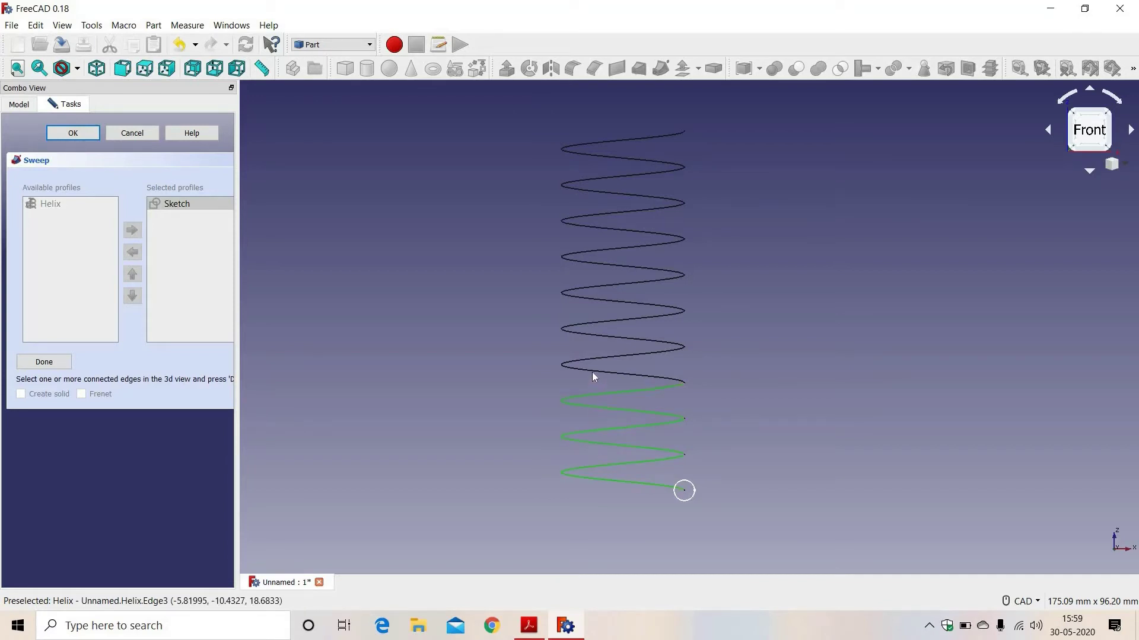
pyautogui.keyDown('ctrl'); pyautogui.click(592, 354); pyautogui.keyUp('ctrl')
pyautogui.keyDown('ctrl'); pyautogui.click(594, 314); pyautogui.keyUp('ctrl')
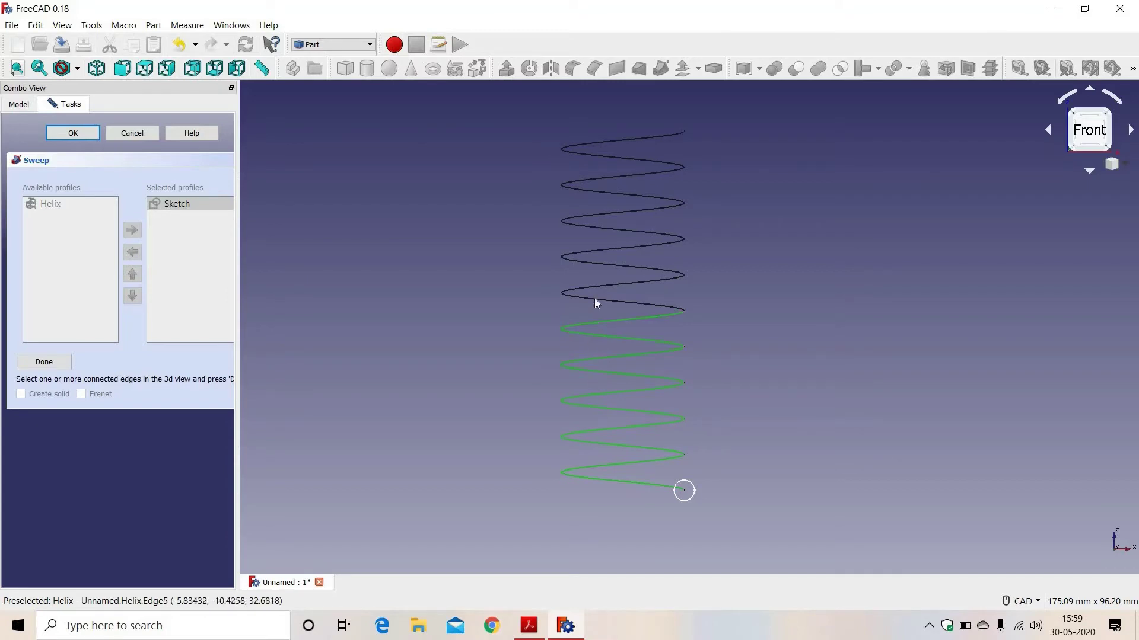
pyautogui.keyDown('ctrl'); pyautogui.click(595, 279); pyautogui.keyUp('ctrl')
pyautogui.keyDown('ctrl'); pyautogui.click(595, 267); pyautogui.keyUp('ctrl')
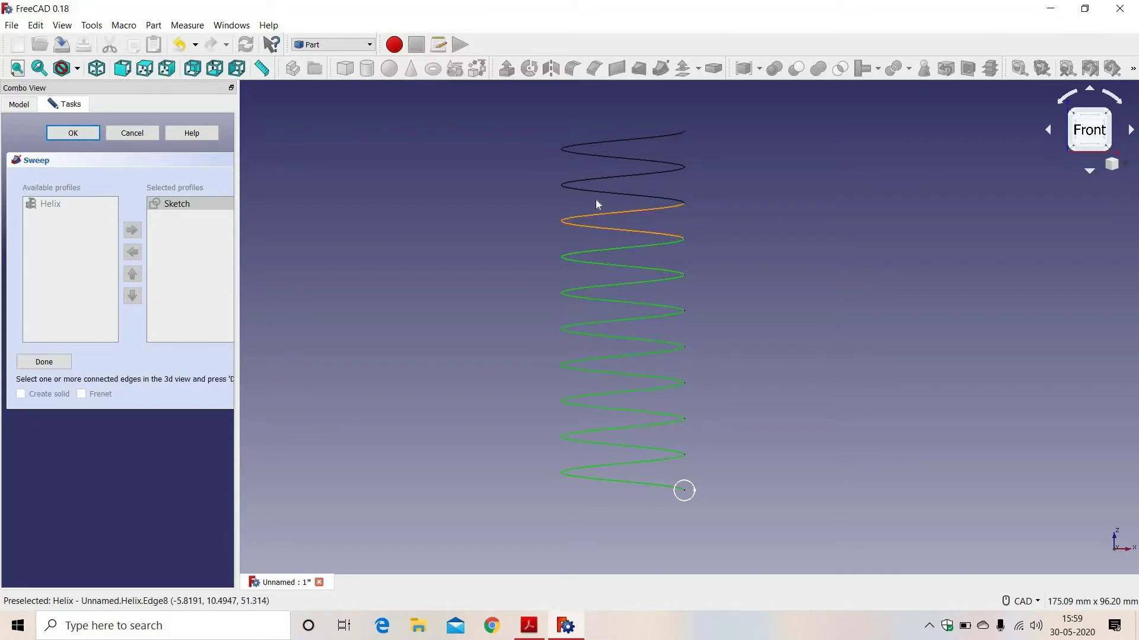
pyautogui.keyDown('ctrl'); pyautogui.click(595, 198); pyautogui.keyUp('ctrl')
pyautogui.keyDown('ctrl'); pyautogui.click(596, 191); pyautogui.keyUp('ctrl')
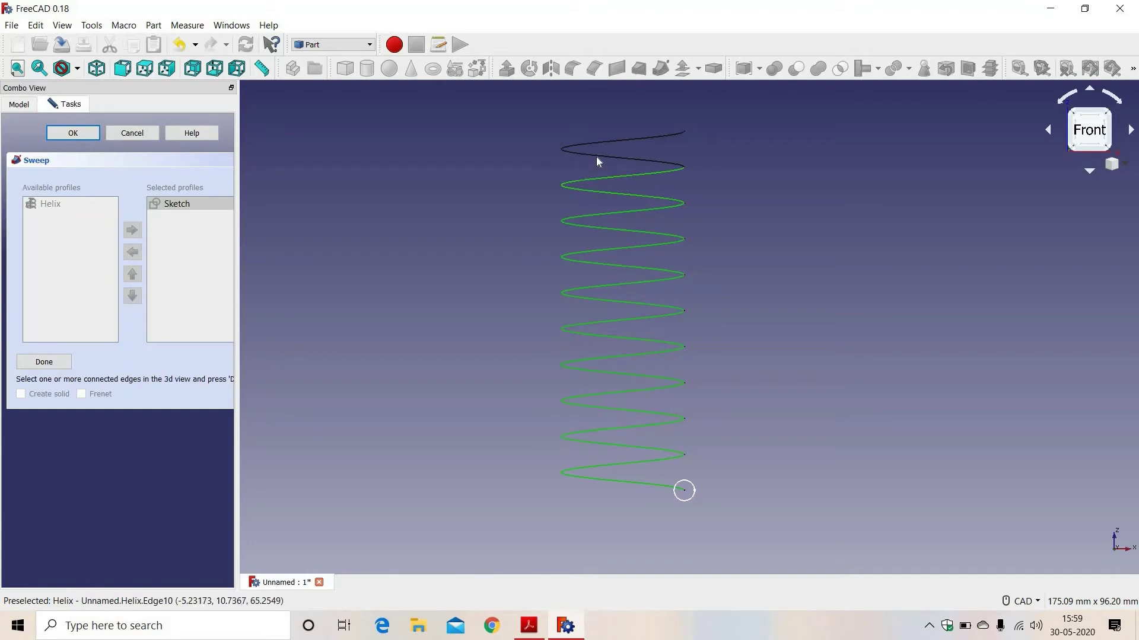
pyautogui.keyDown('ctrl'); pyautogui.click(596, 157); pyautogui.keyUp('ctrl')
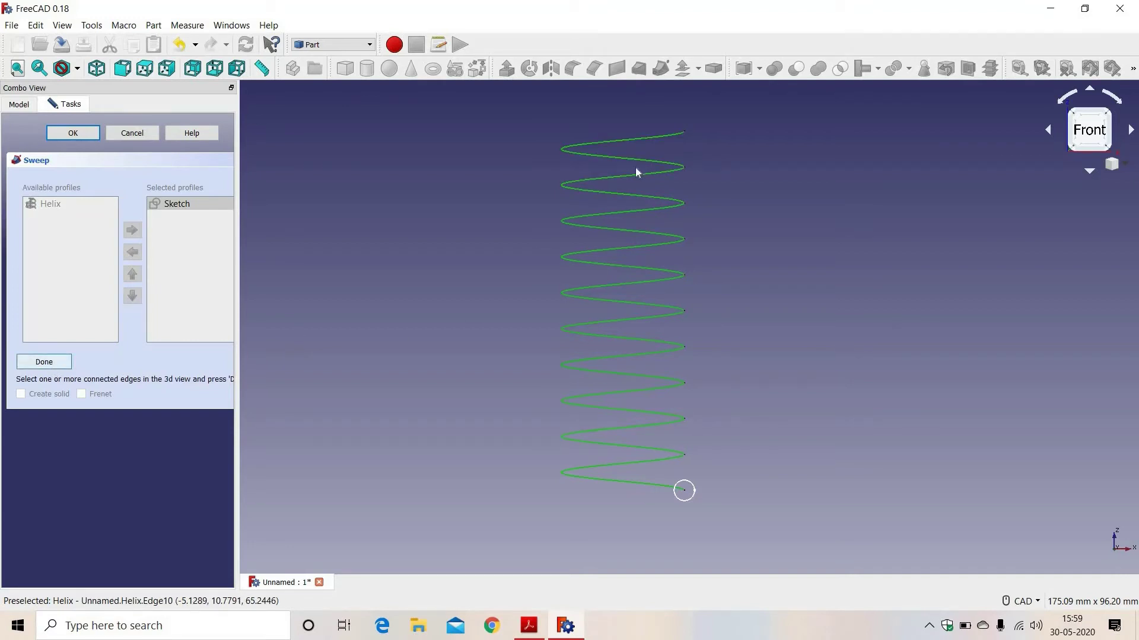
pyautogui.click(45, 363)
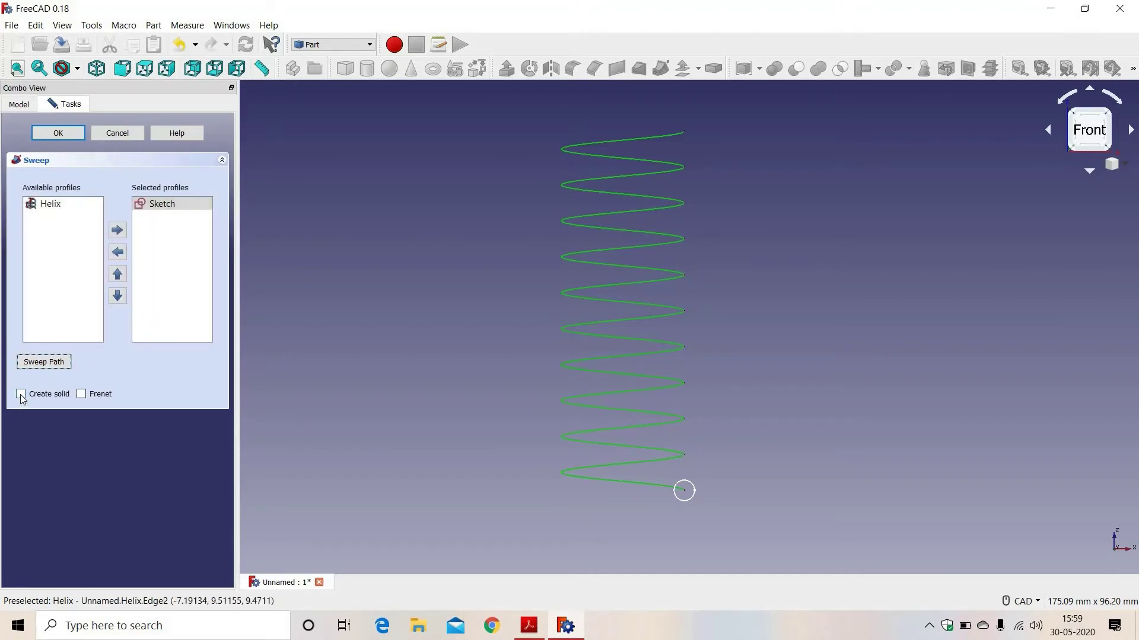
# Create the sweep along the helix with the Create solid and Frenet options enabled.
pyautogui.click(21, 394)
pyautogui.click(81, 395)
pyautogui.click(58, 133)
pyautogui.click(789, 310)
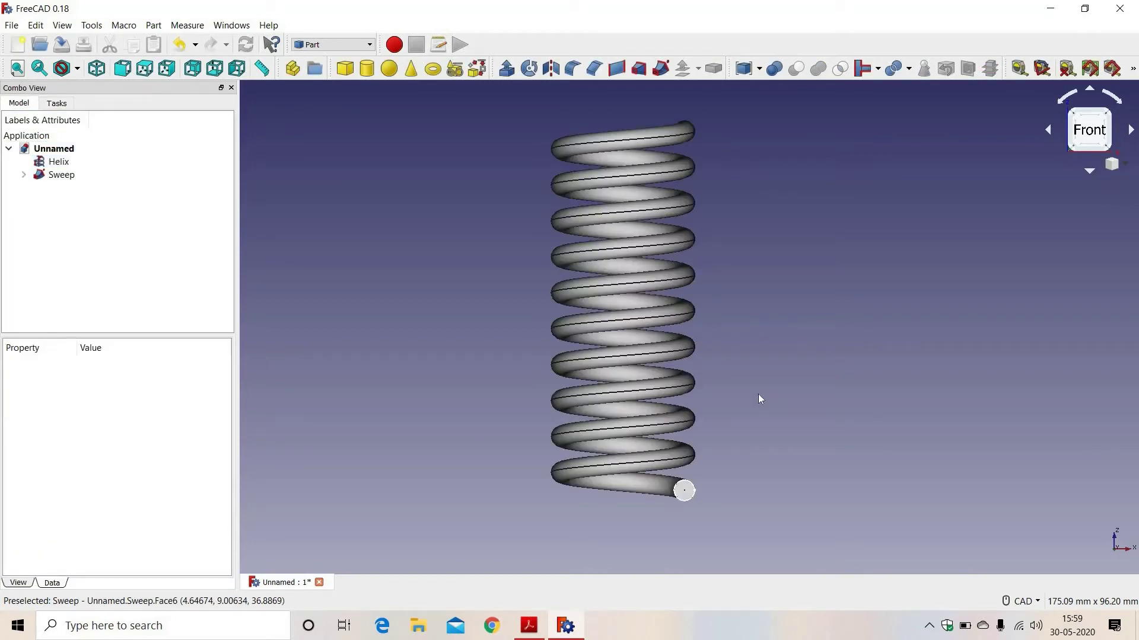
# Set the 3D navigation style to Gesture and examine the end faces at both ends of the spring.
pyautogui.moveTo(758, 393); pyautogui.dragTo(719, 374, button='middle')
pyautogui.click(1025, 602)
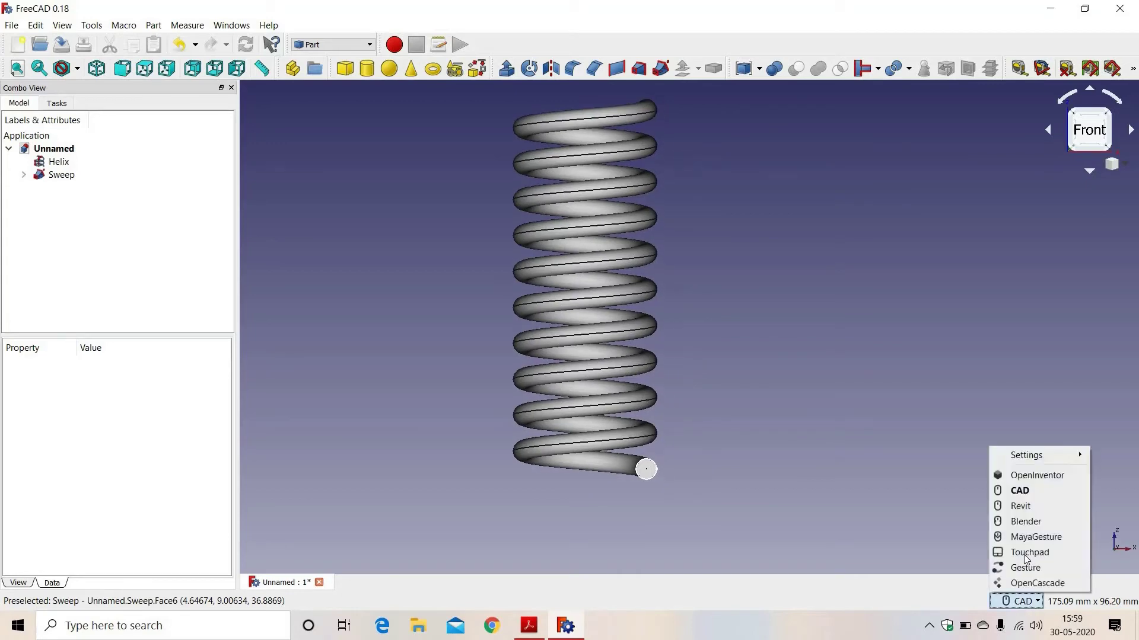
pyautogui.click(1034, 570)
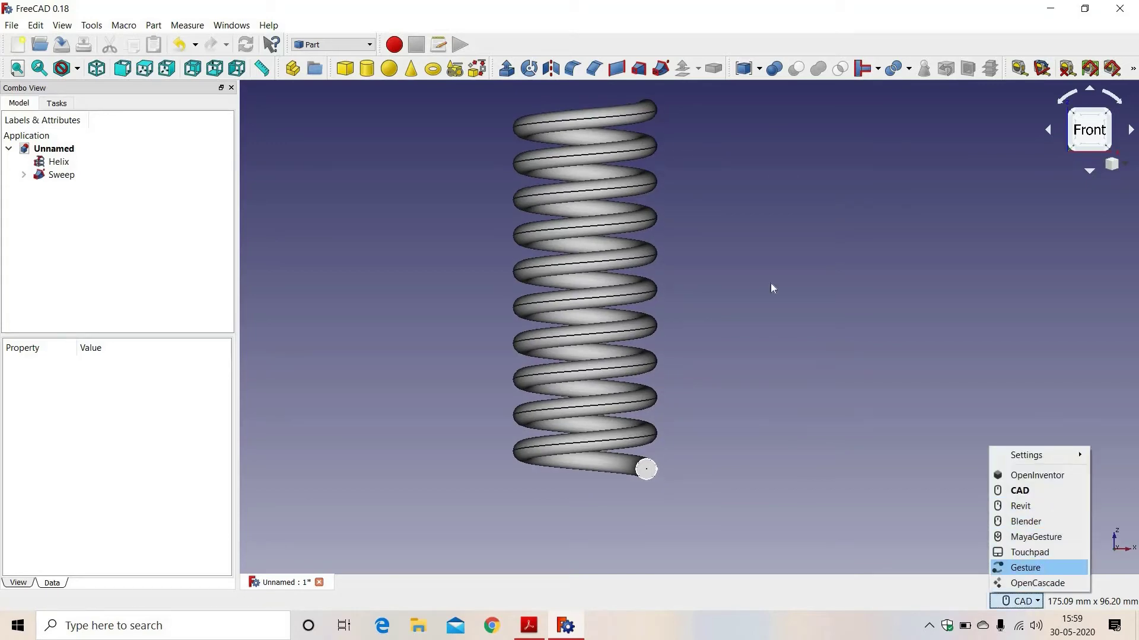
pyautogui.scroll(2, 738, 229)
pyautogui.scroll(-2, 738, 229)
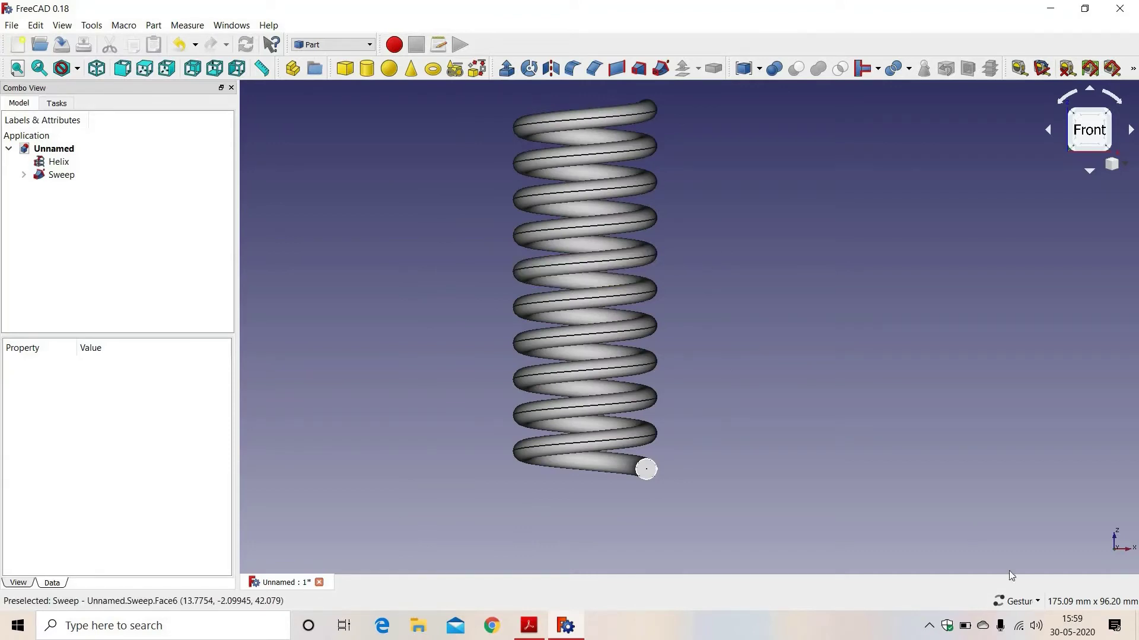
pyautogui.moveTo(737, 353); pyautogui.dragTo(672, 365)
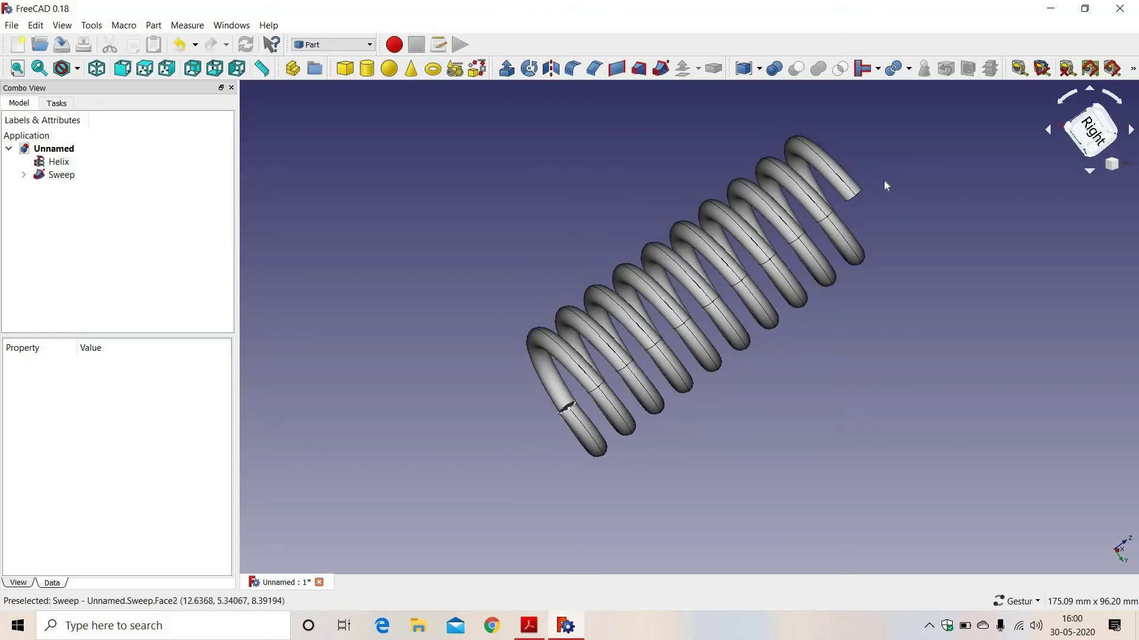
pyautogui.click(567, 408)
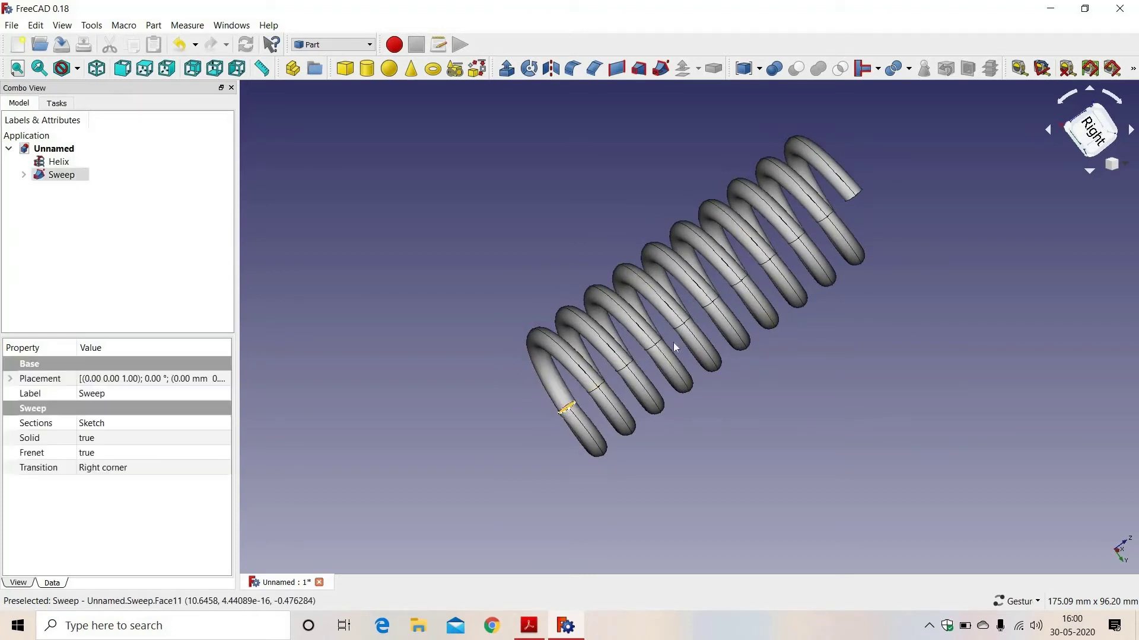
pyautogui.click(854, 193)
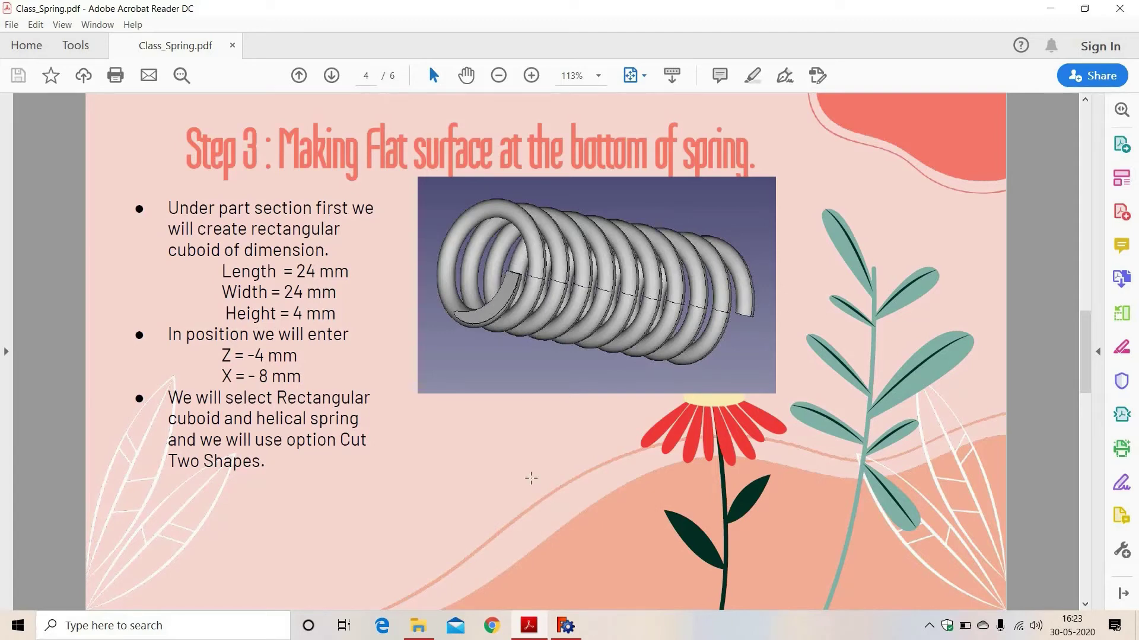
# Switch to FreeCAD and add a cube solid at the base of the spring in the Part workbench.
pyautogui.click(576, 637)
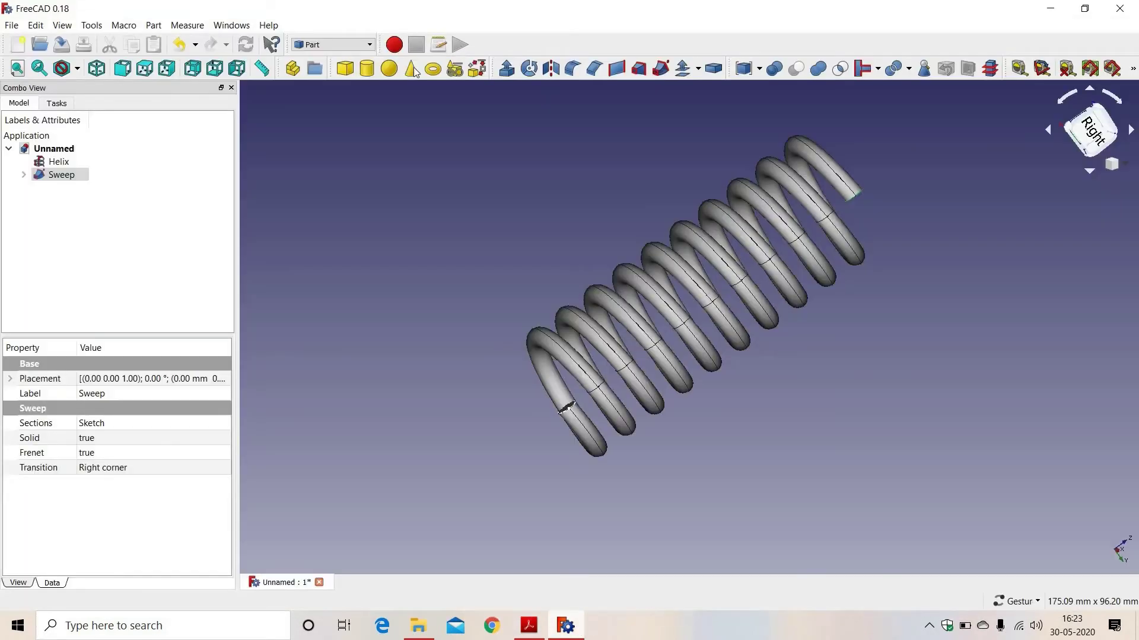
pyautogui.click(325, 42)
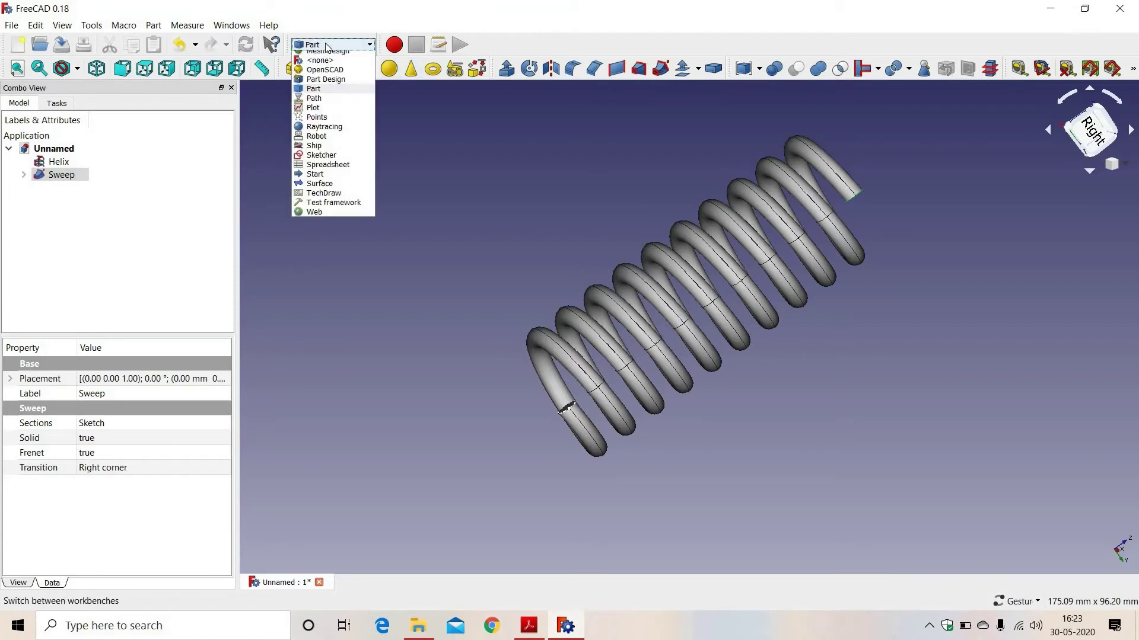
pyautogui.click(332, 51)
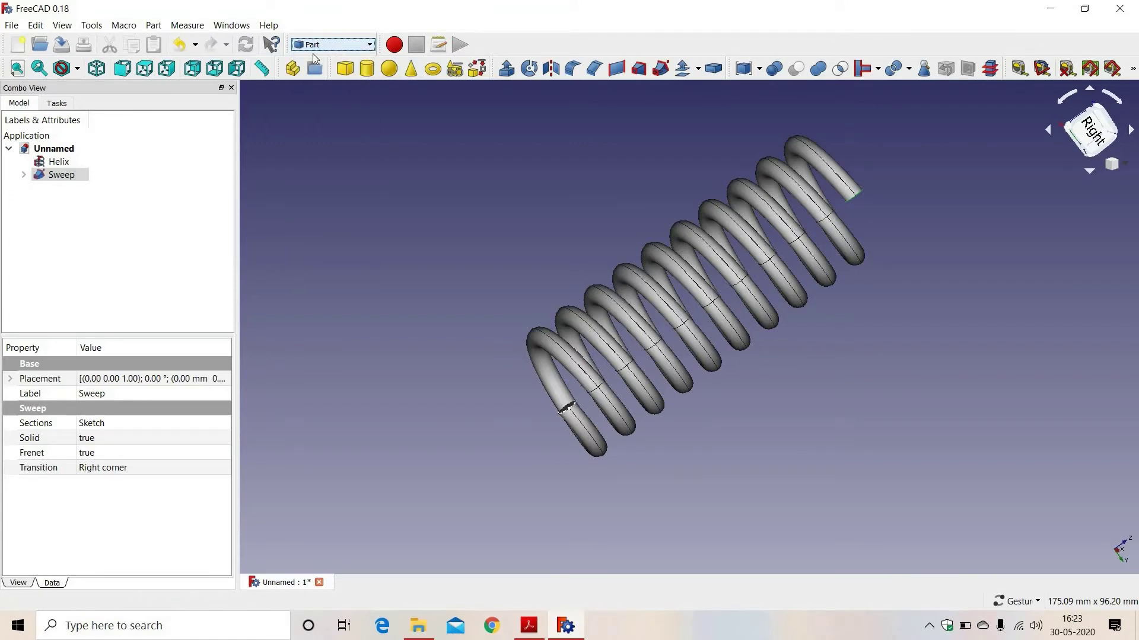
pyautogui.click(343, 69)
pyautogui.moveTo(481, 263); pyautogui.dragTo(675, 483)
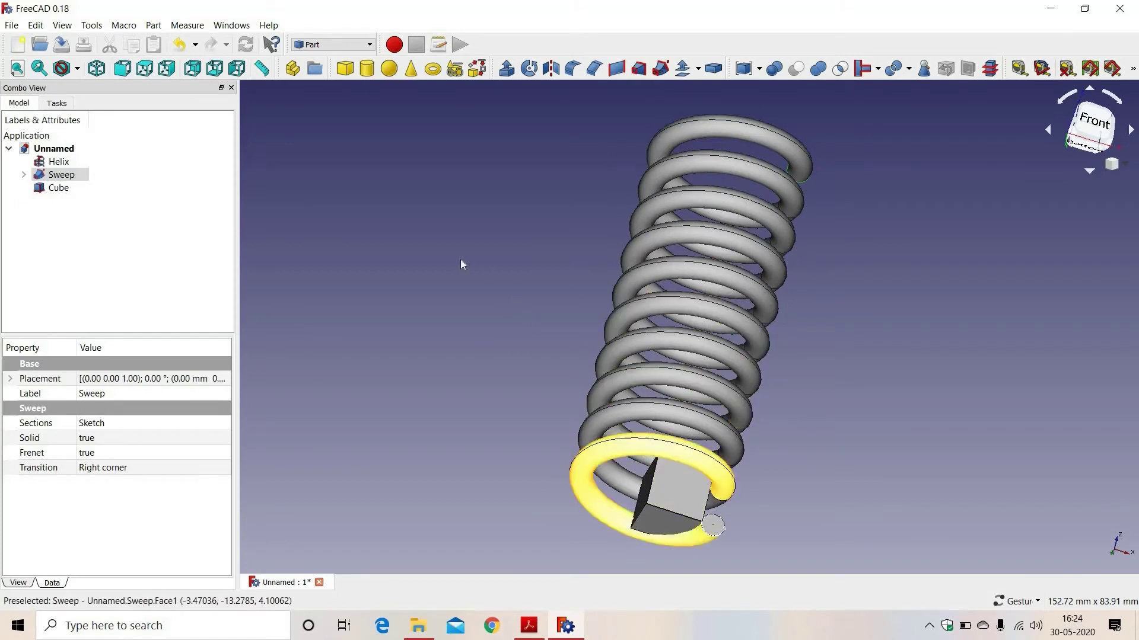
# Resize the cube at the spring's base to a length of 24 mm, width of 24 mm and height of 4 mm.
pyautogui.click(65, 188)
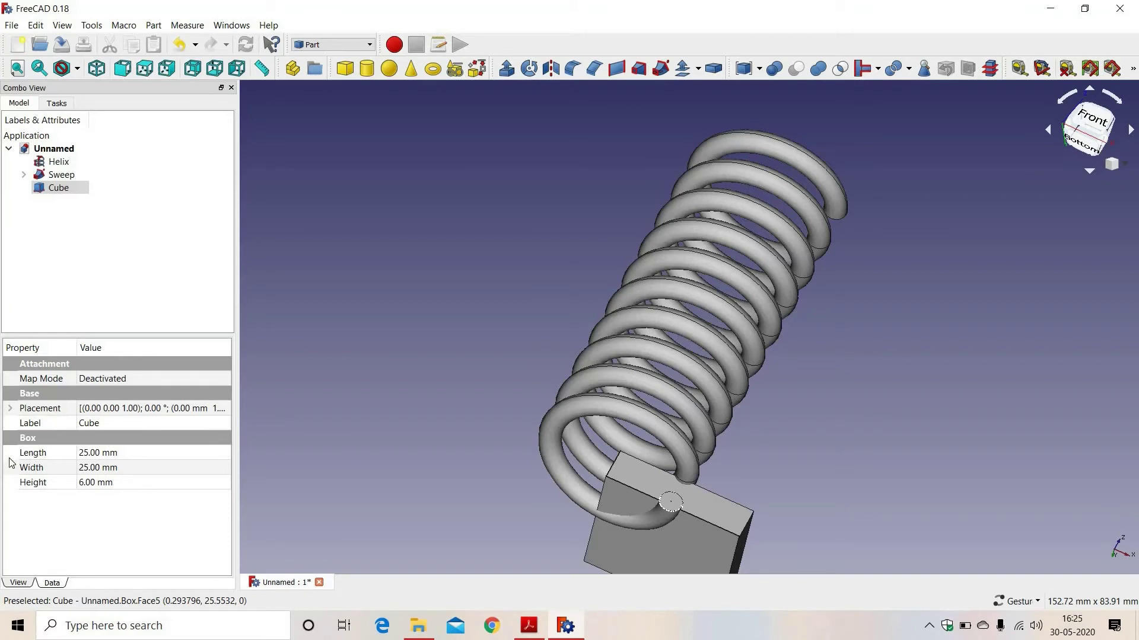
pyautogui.click(89, 453)
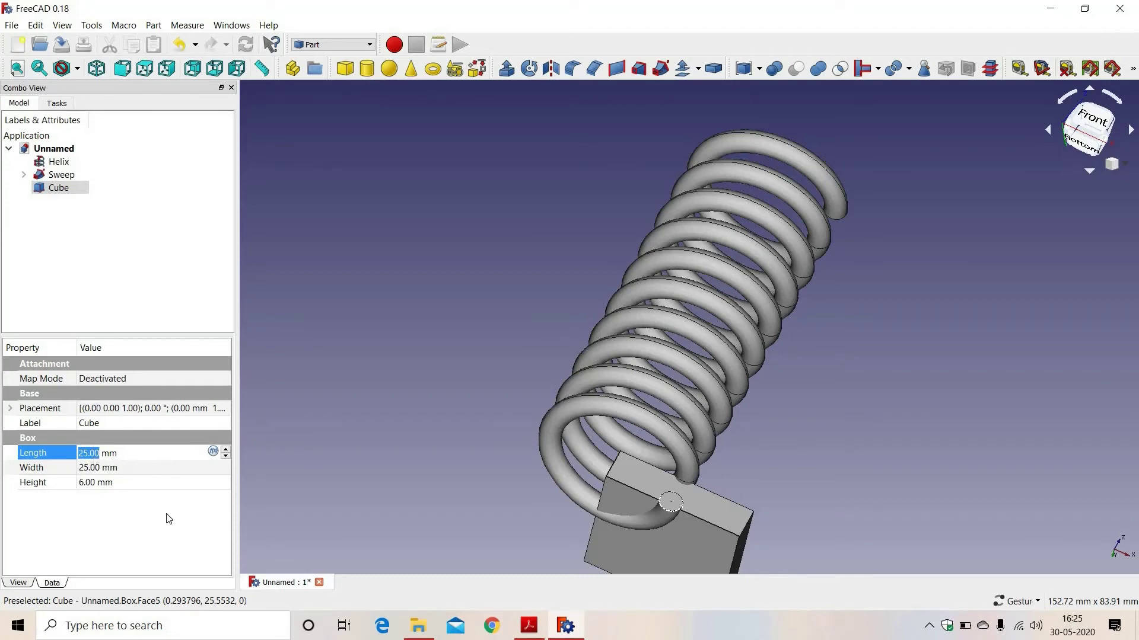
pyautogui.write('24')
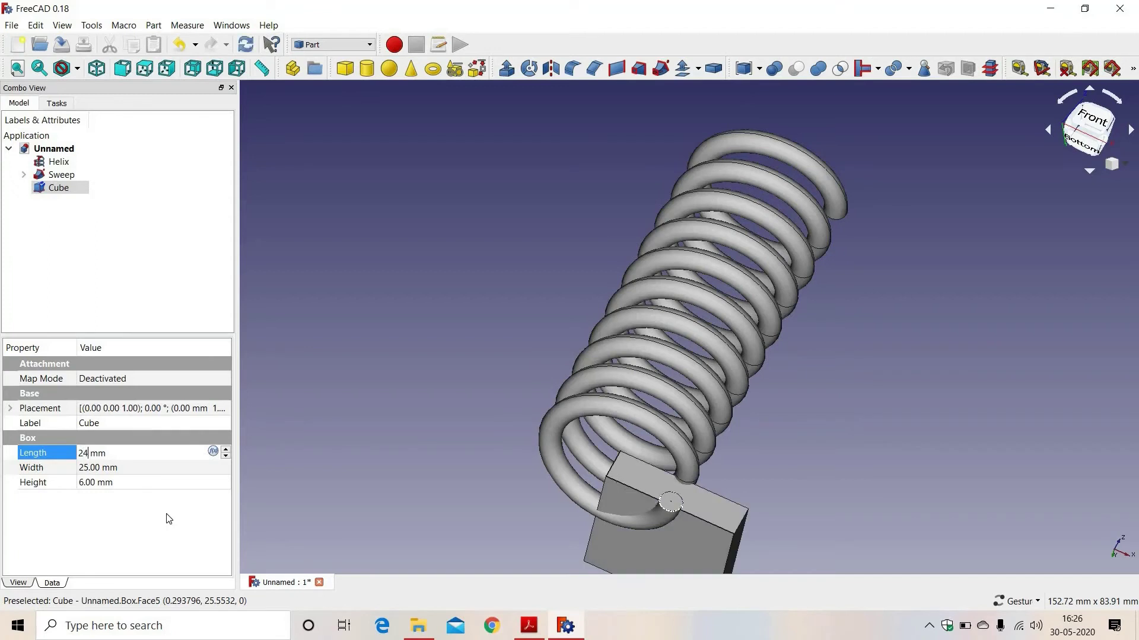
pyautogui.press('Tab')
pyautogui.write('24')
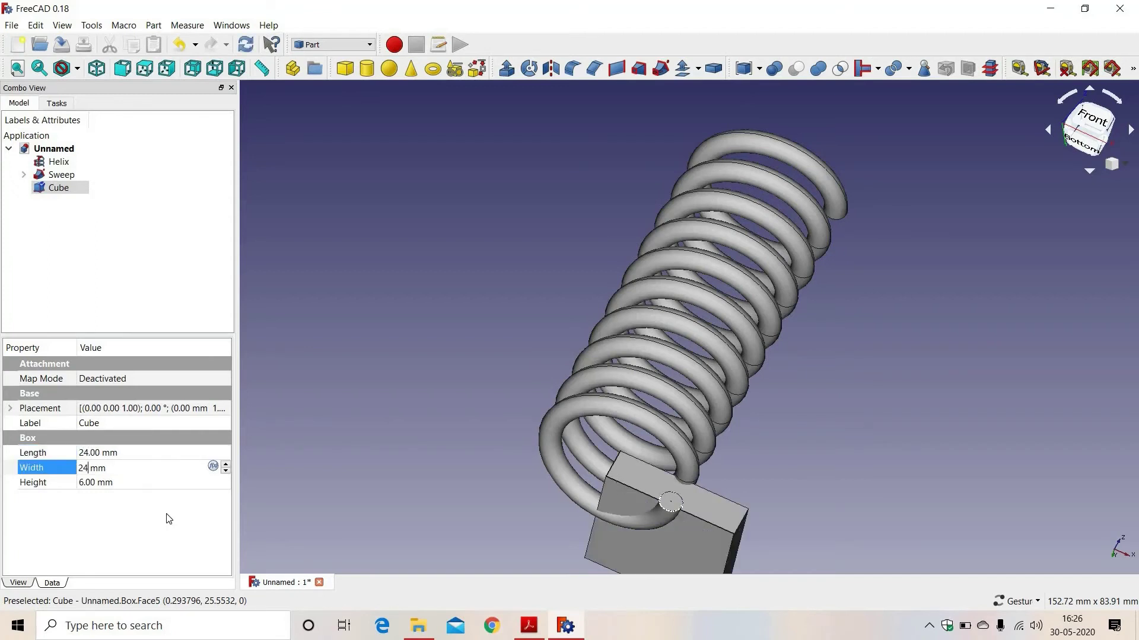
pyautogui.press('Return')
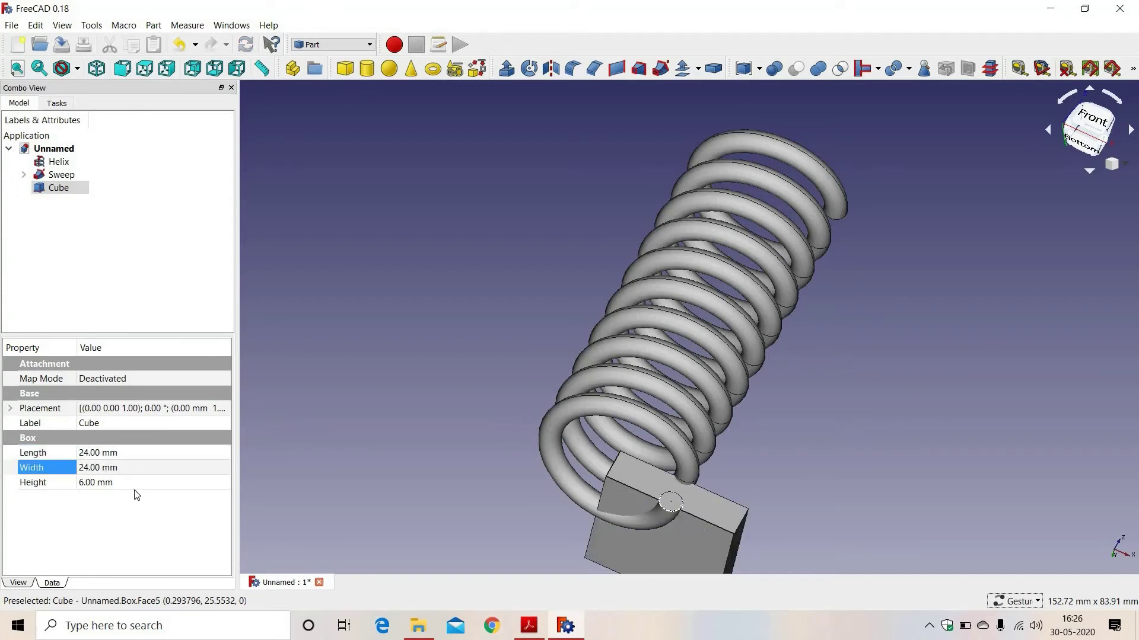
pyautogui.click(112, 481)
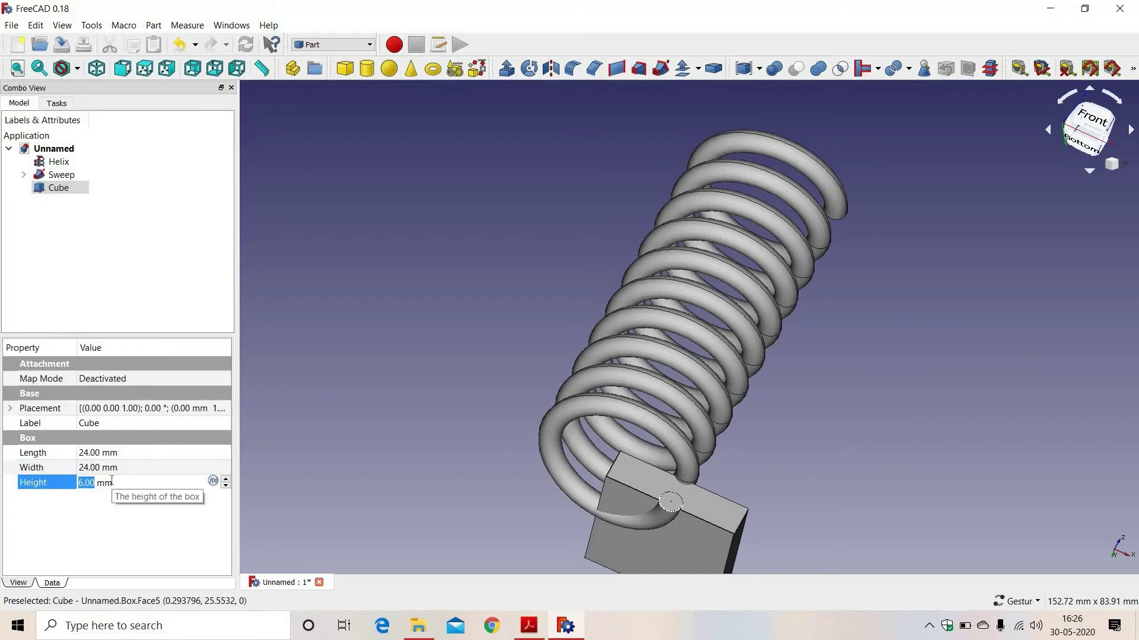
pyautogui.write('4')
pyautogui.press('Return')
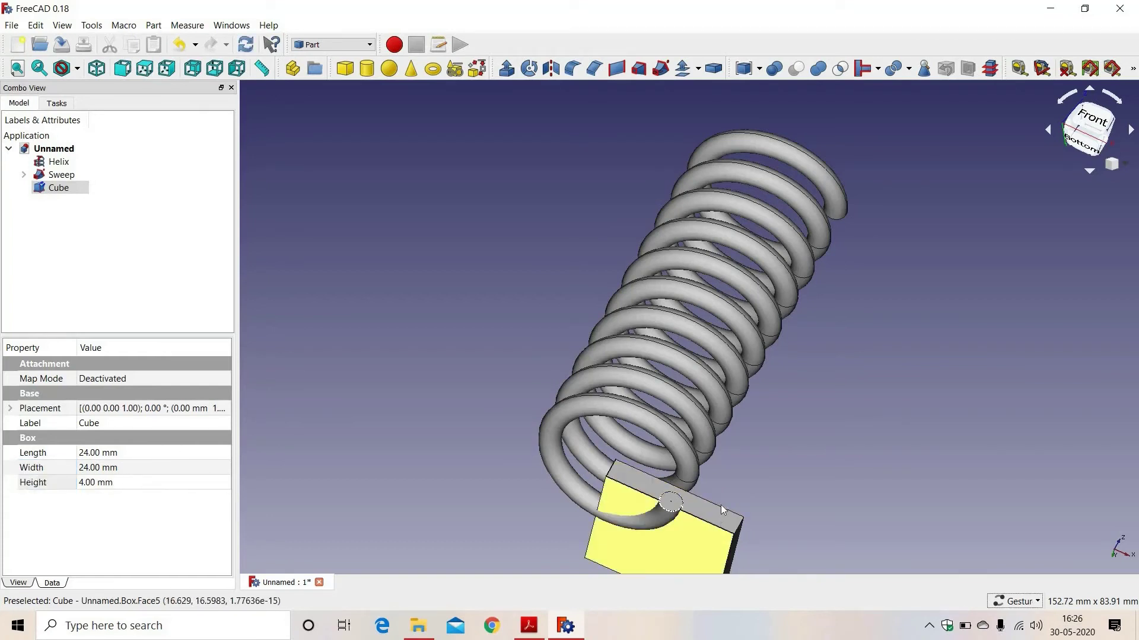
# Position the cube under the spring at x -8 mm, y 0 mm and z -4 mm.
pyautogui.moveTo(848, 436); pyautogui.dragTo(642, 485)
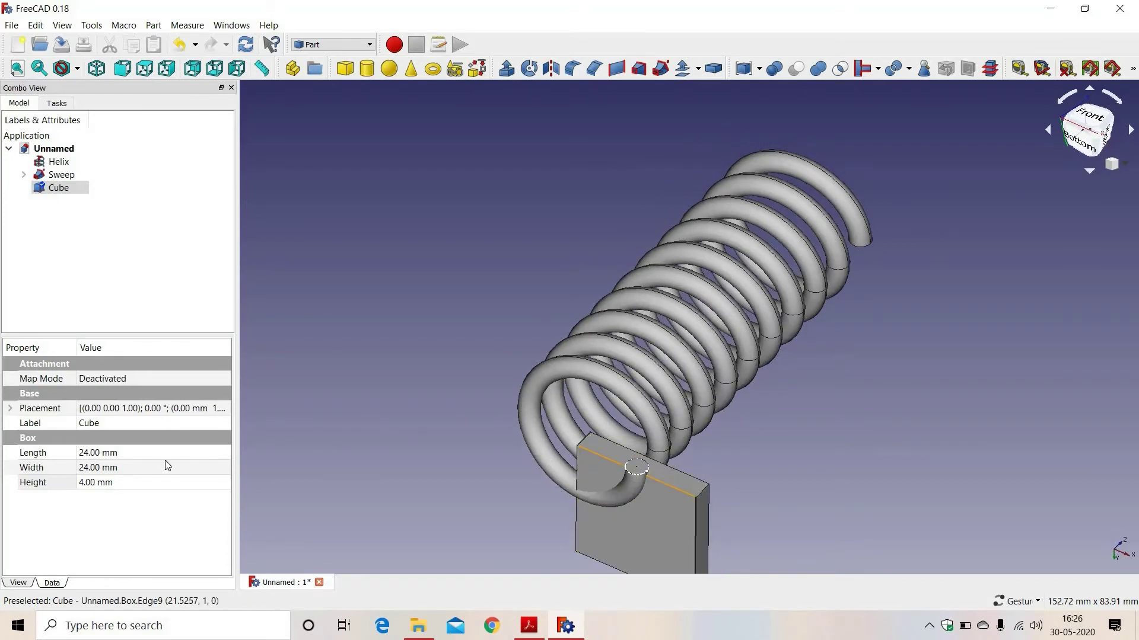
pyautogui.click(10, 408)
pyautogui.click(99, 484)
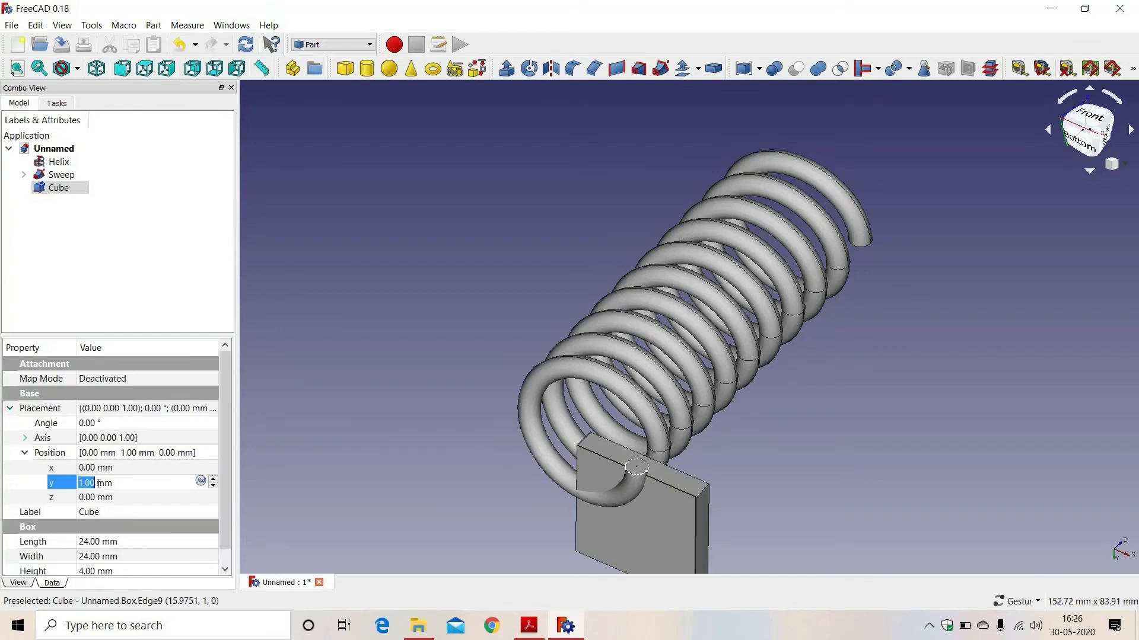
pyautogui.write('0')
pyautogui.press('Return')
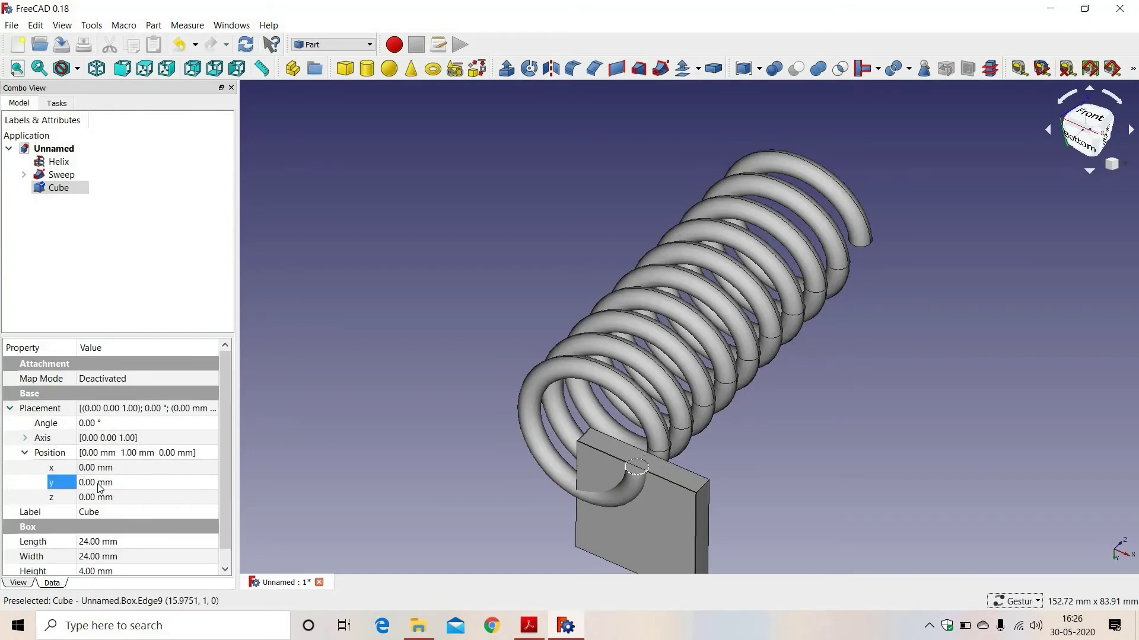
pyautogui.click(95, 497)
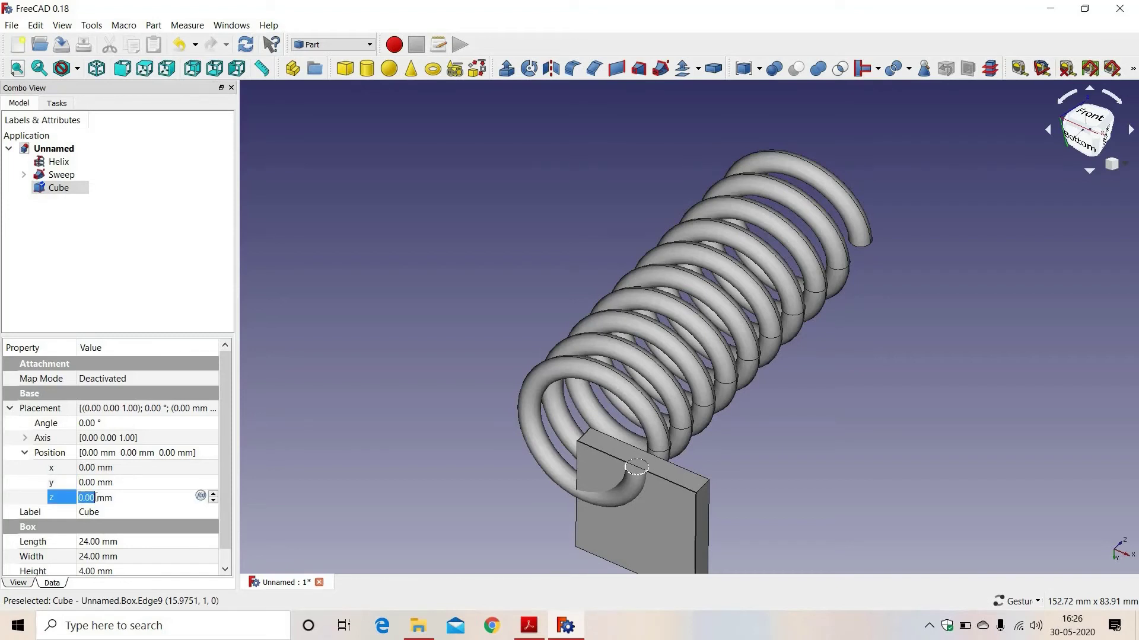
pyautogui.write('-4')
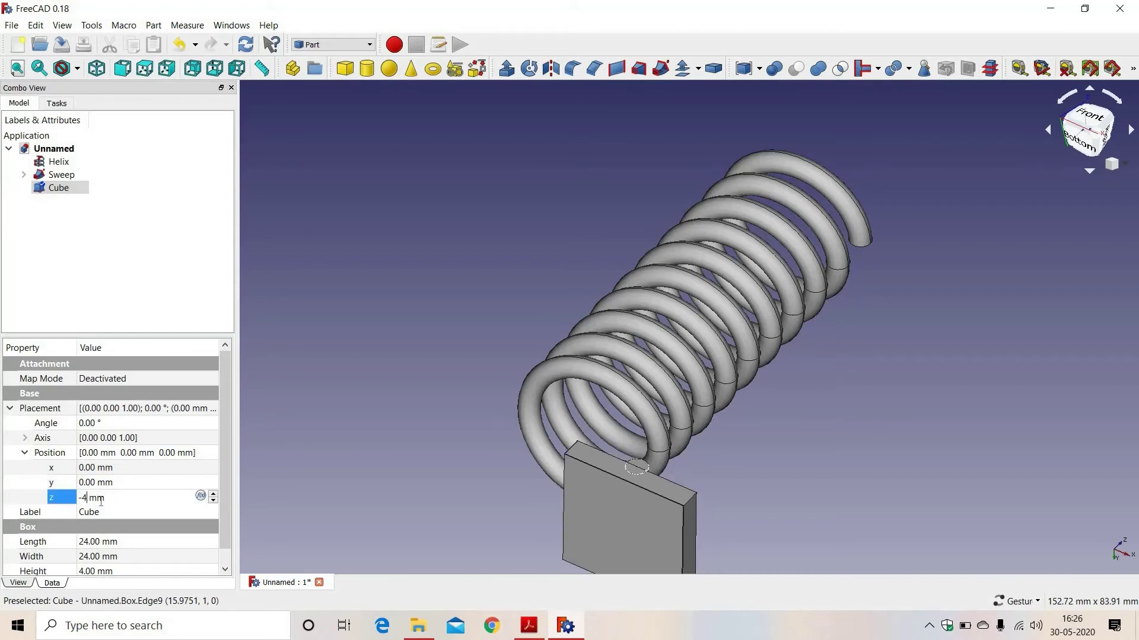
pyautogui.click(114, 469)
pyautogui.write('-8')
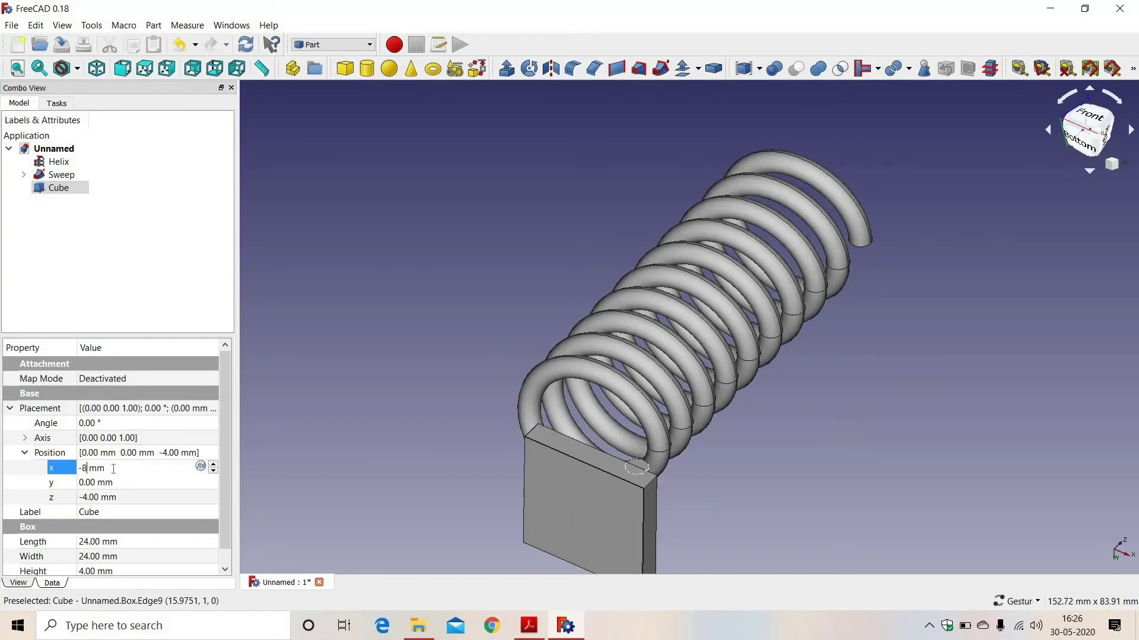
pyautogui.press('Return')
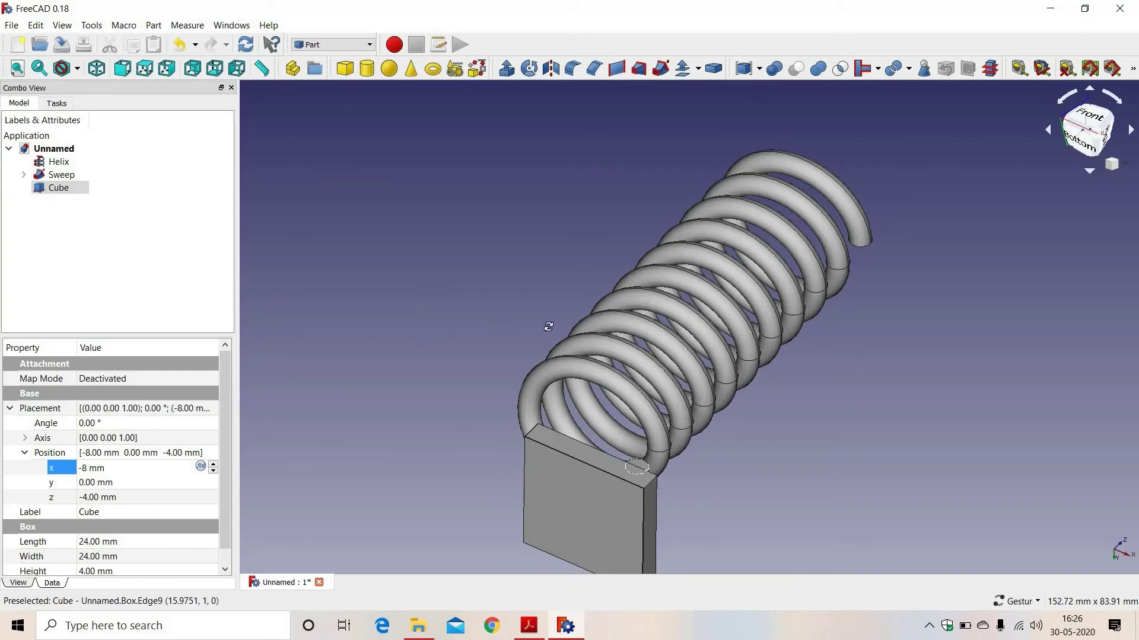
# Cut the cube from the sweep to flatten the bottom end of the spring.
pyautogui.moveTo(546, 325); pyautogui.dragTo(838, 313)
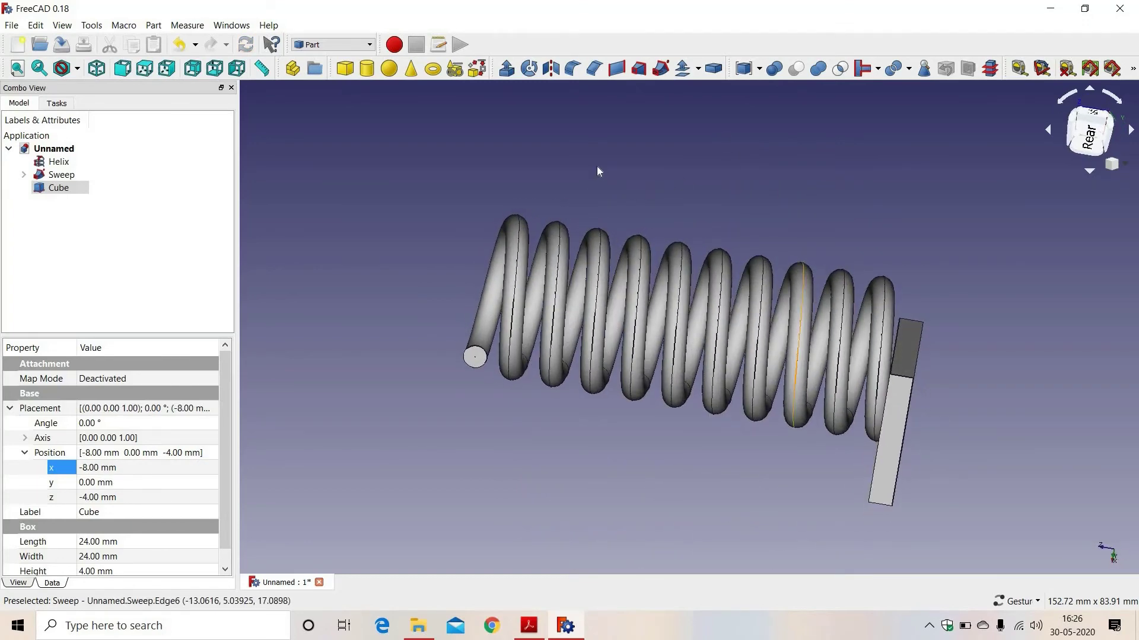
pyautogui.moveTo(600, 145); pyautogui.dragTo(769, 259)
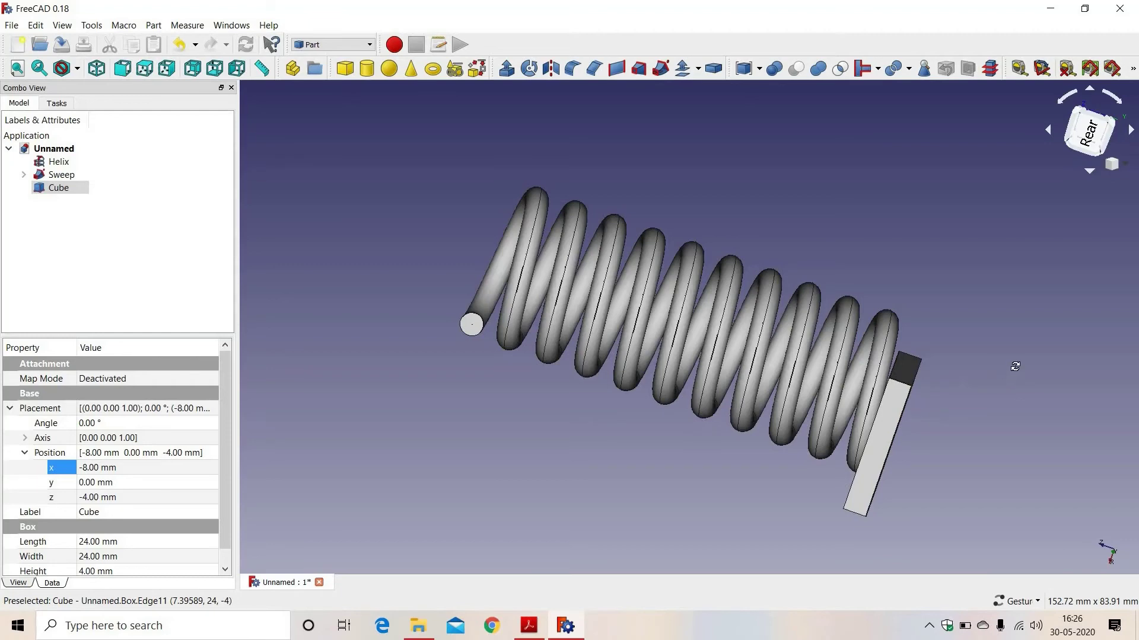
pyautogui.moveTo(1056, 342); pyautogui.dragTo(919, 302)
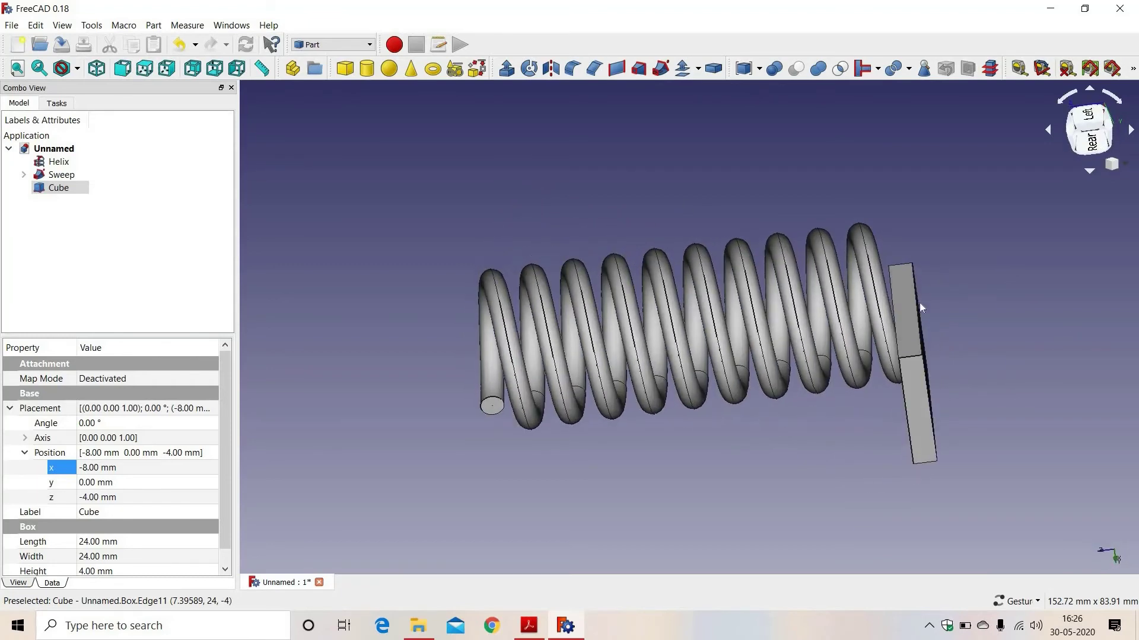
pyautogui.click(908, 335)
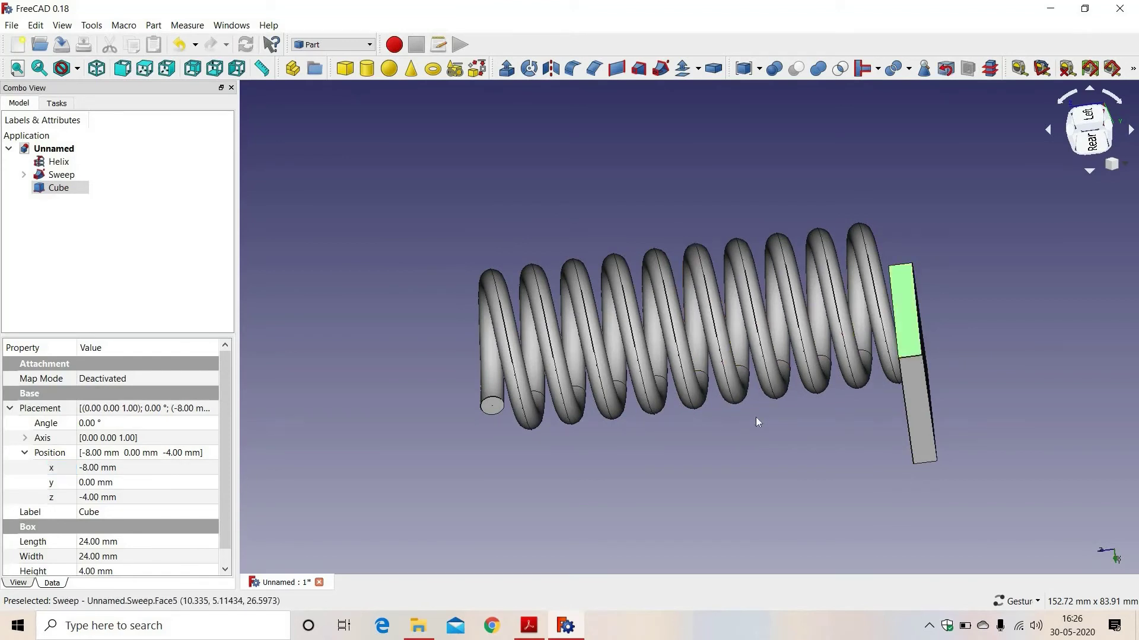
pyautogui.click(816, 409)
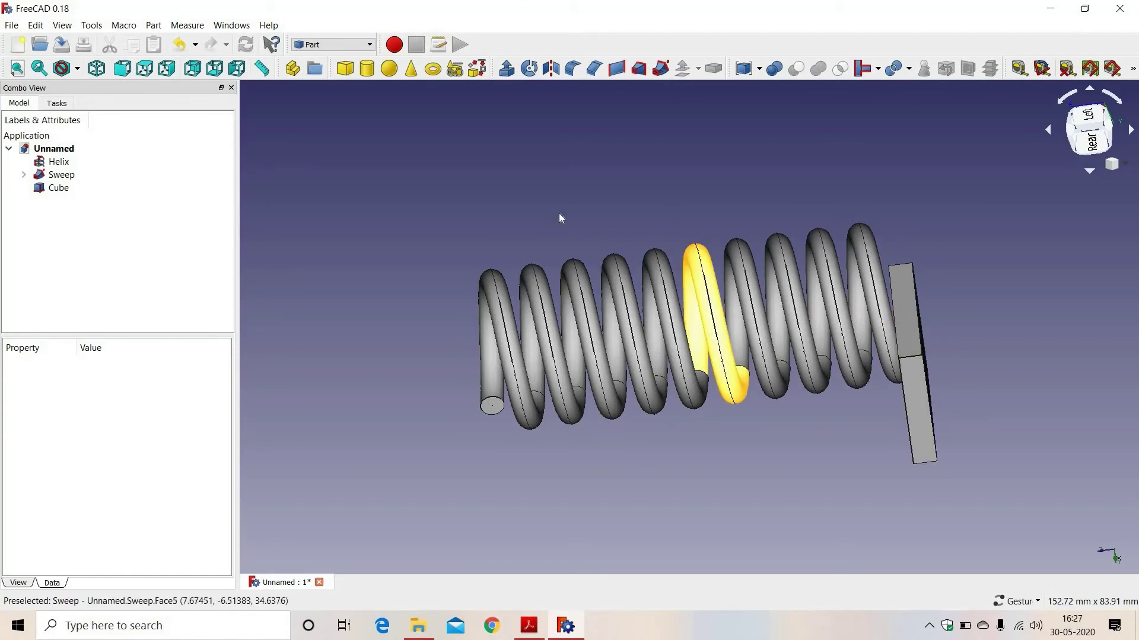
pyautogui.click(61, 175)
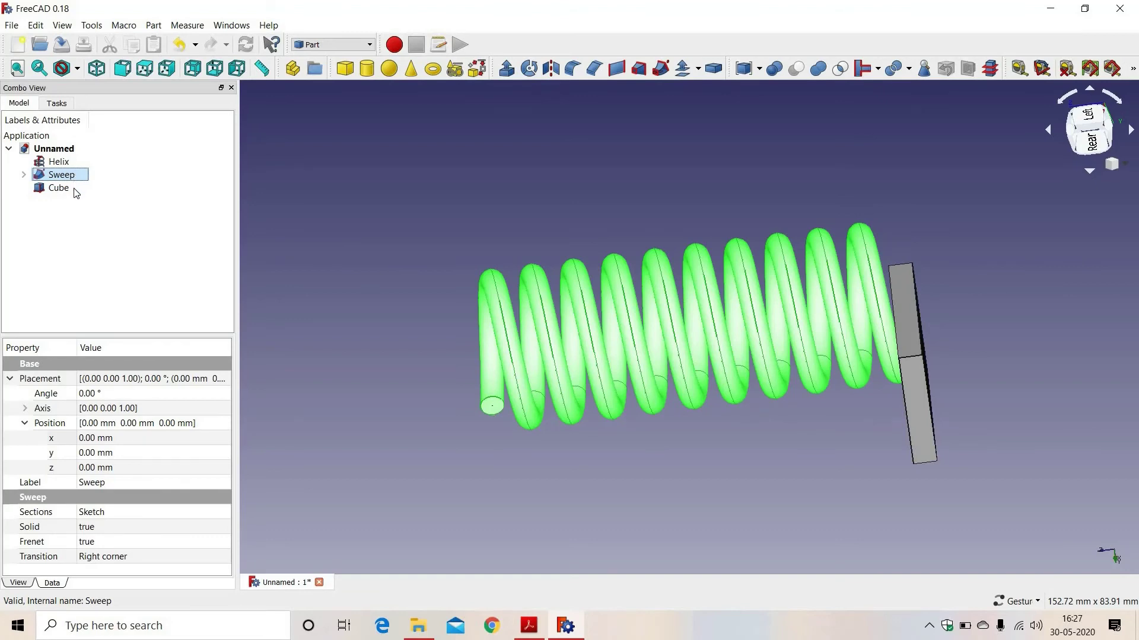
pyautogui.keyDown('ctrl'); pyautogui.click(75, 191); pyautogui.keyUp('ctrl')
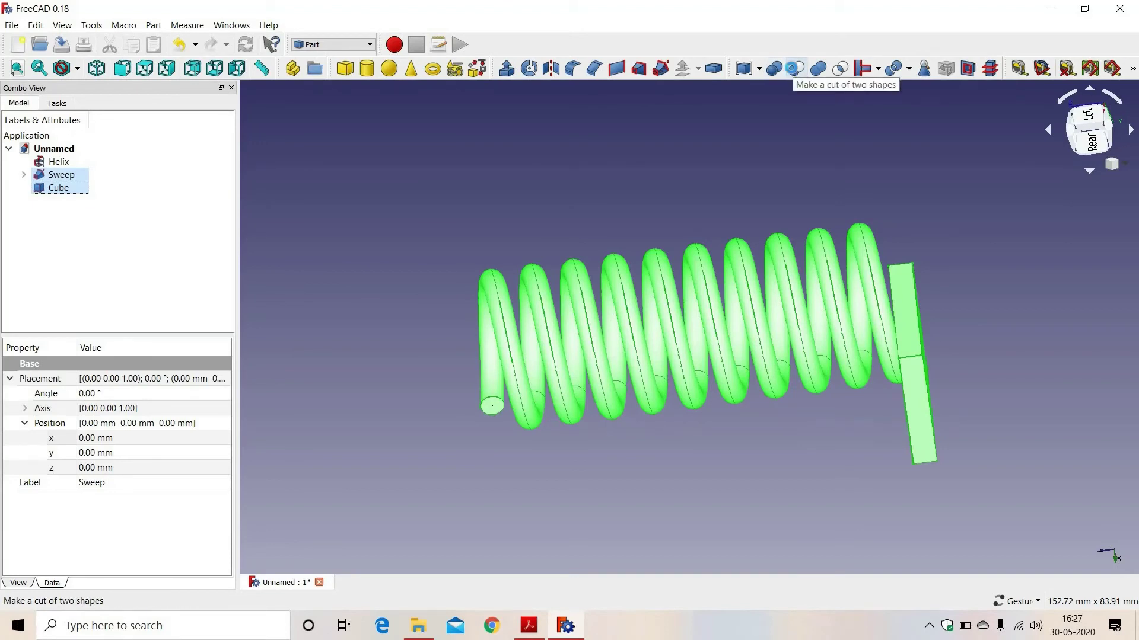
pyautogui.click(794, 69)
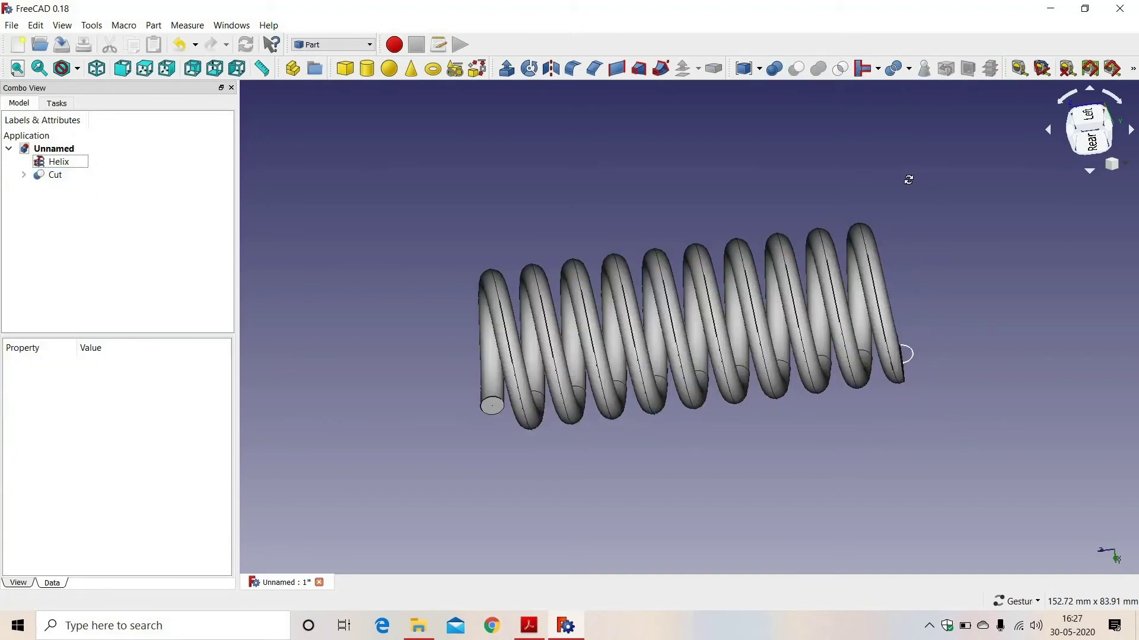
# Add a second cube solid and set its z position to 70 mm at the spring's uncut end.
pyautogui.moveTo(905, 178); pyautogui.dragTo(919, 239)
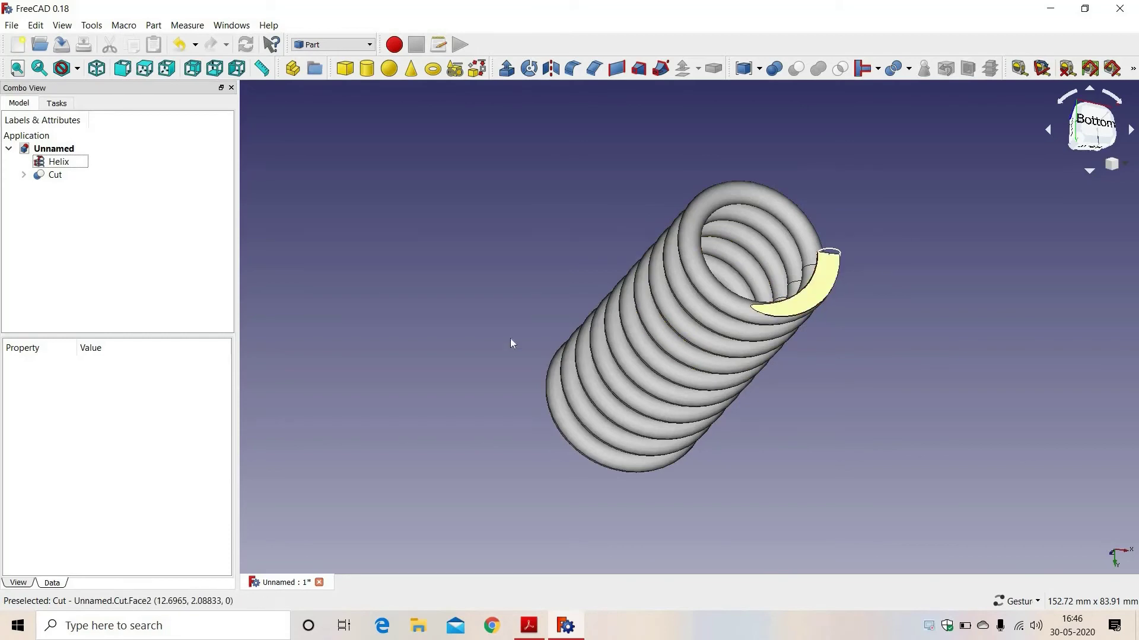
pyautogui.moveTo(511, 338); pyautogui.dragTo(533, 375)
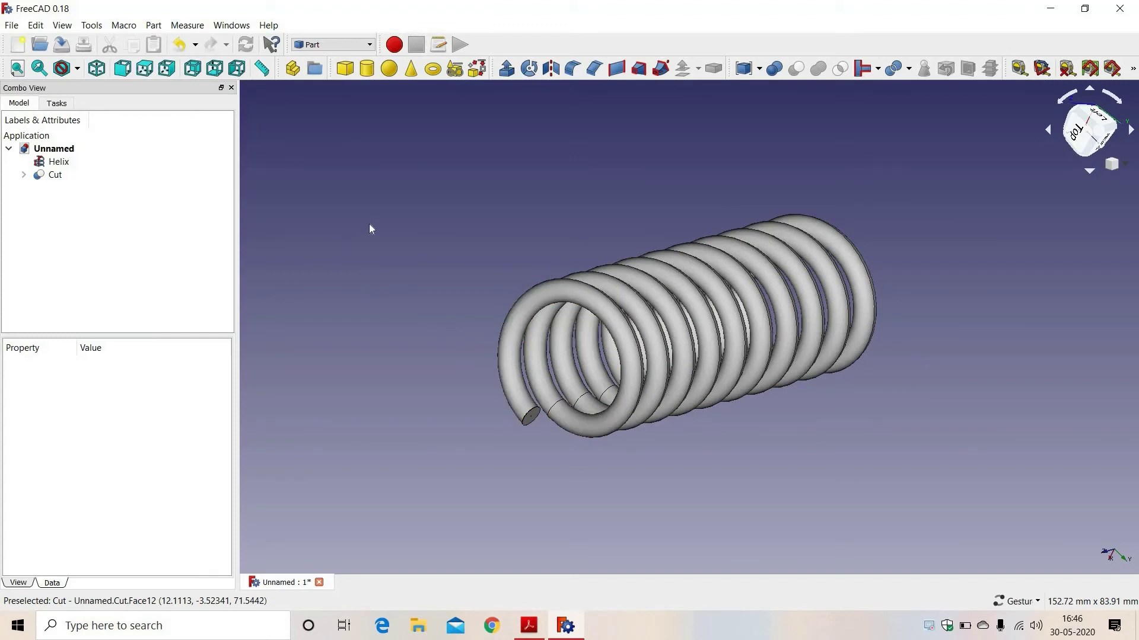
pyautogui.click(345, 69)
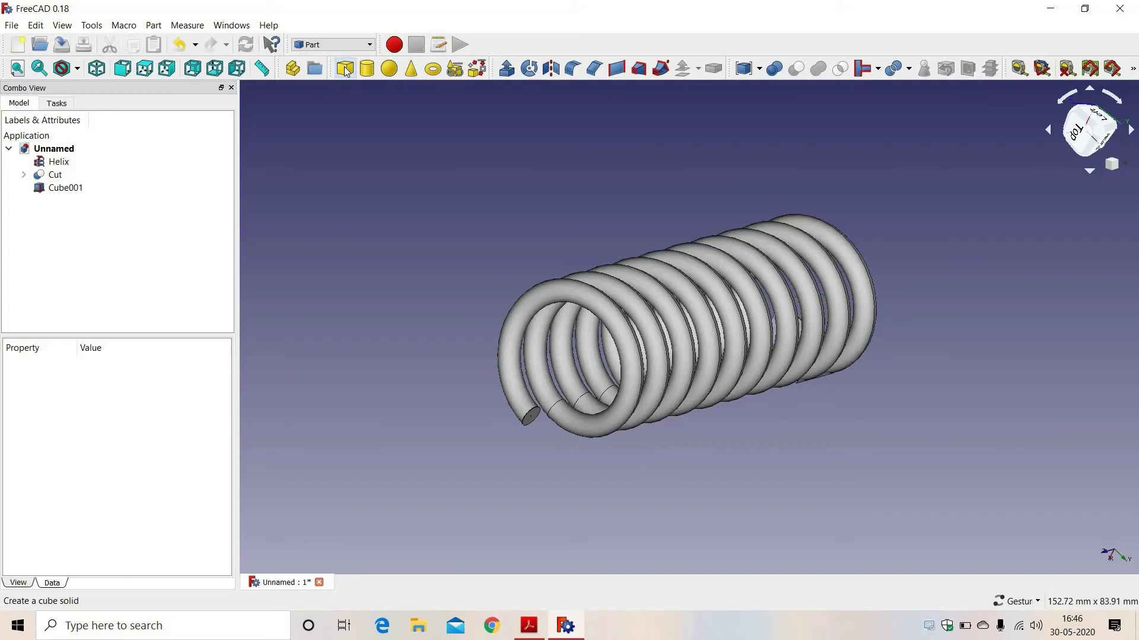
pyautogui.moveTo(475, 256)
pyautogui.mouseDown()
pyautogui.moveTo(491, 399)
pyautogui.moveTo(464, 292)
pyautogui.moveTo(508, 302)
pyautogui.moveTo(642, 276)
pyautogui.moveTo(533, 300)
pyautogui.moveTo(463, 246)
pyautogui.mouseUp()
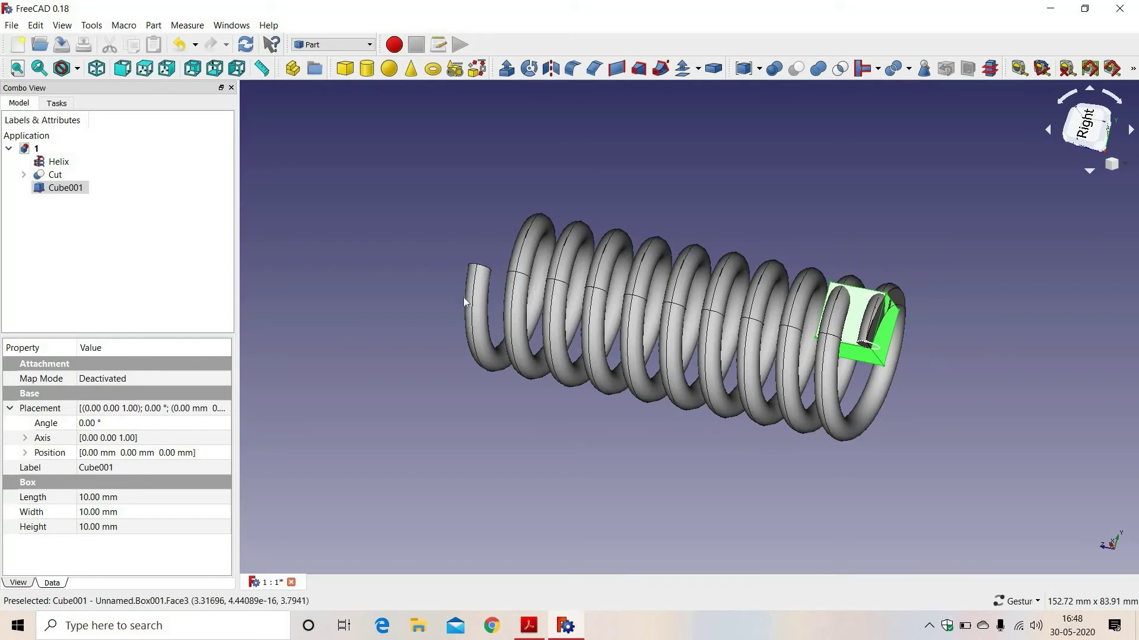
pyautogui.click(25, 453)
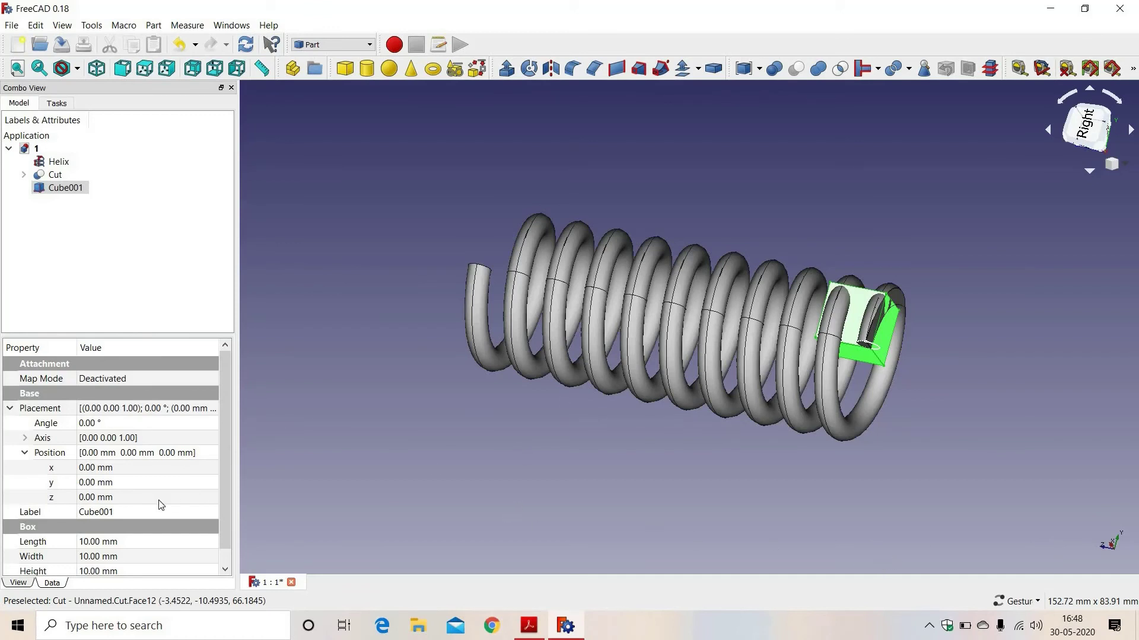
pyautogui.click(89, 497)
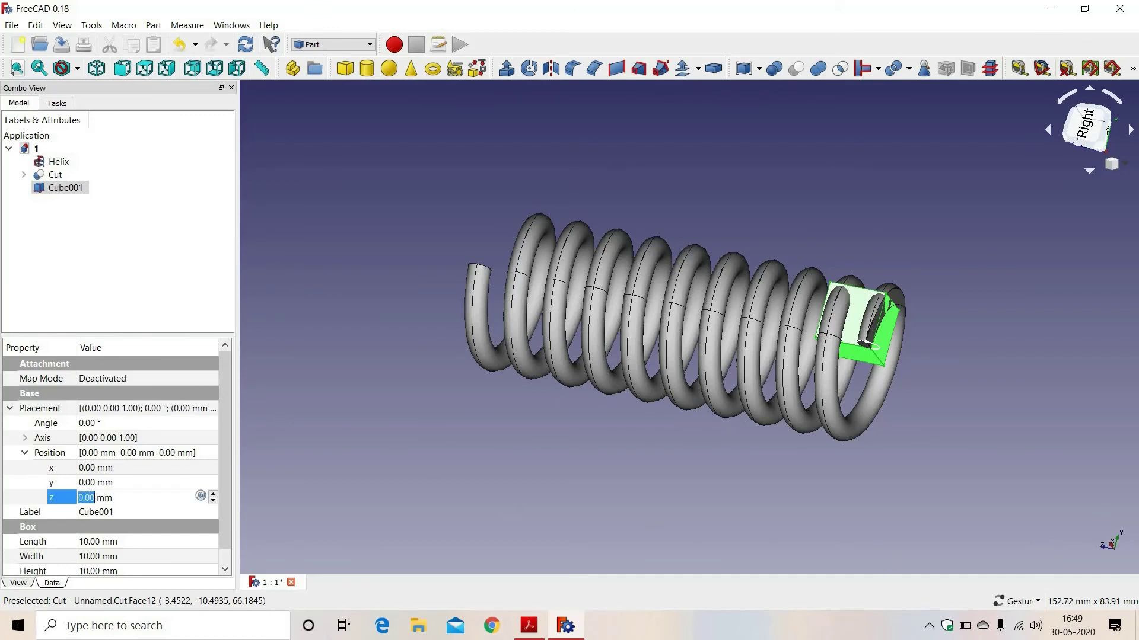
pyautogui.write('70')
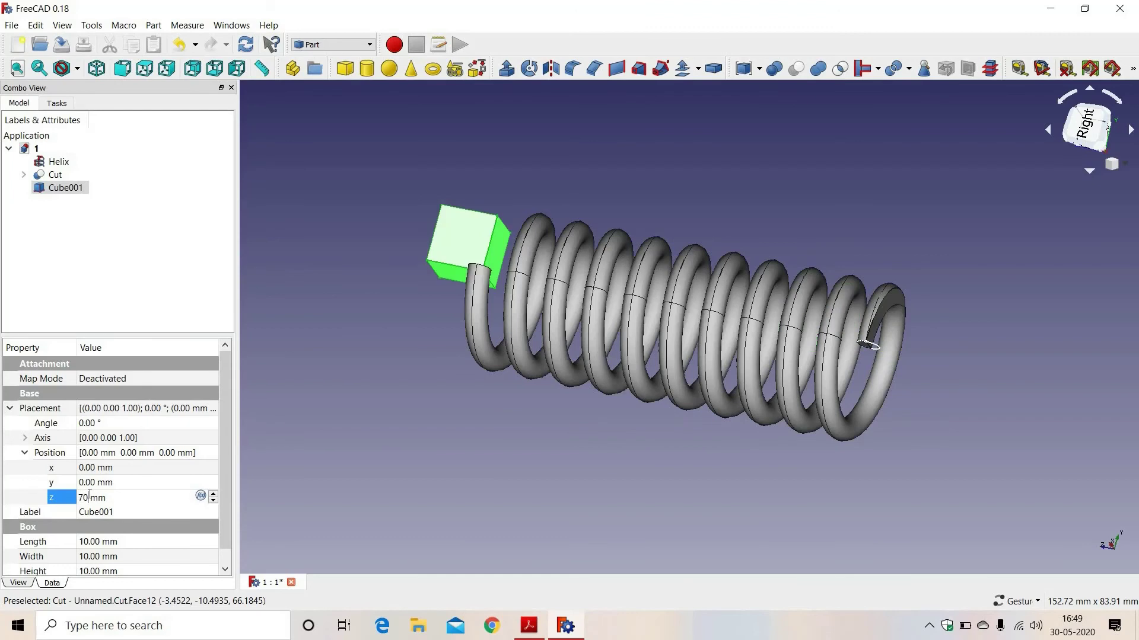
# Resize the second cube at the spring's uncut end to a length of 24 mm, width of 24 mm and height of 4 mm.
pyautogui.moveTo(481, 158); pyautogui.dragTo(500, 344)
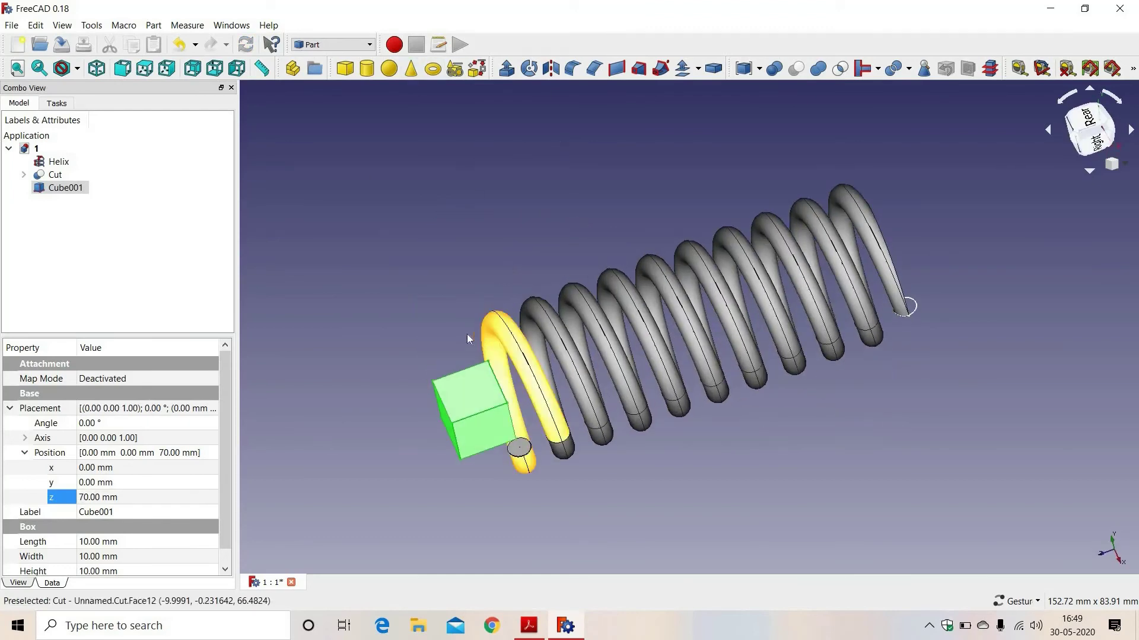
pyautogui.scroll(-1, 222, 434)
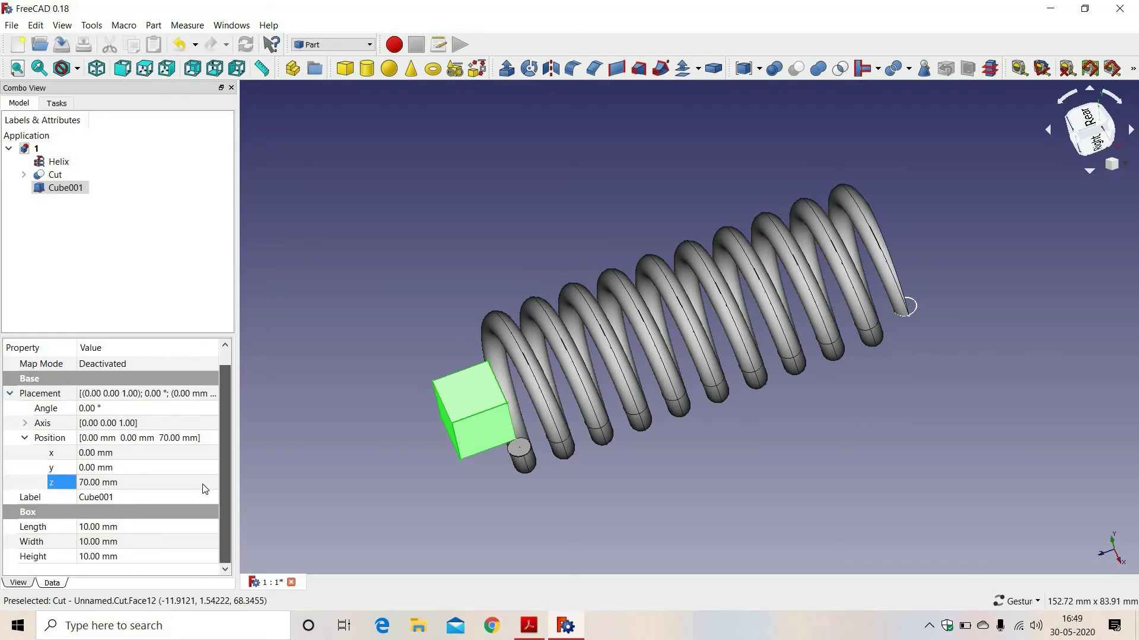
pyautogui.click(93, 527)
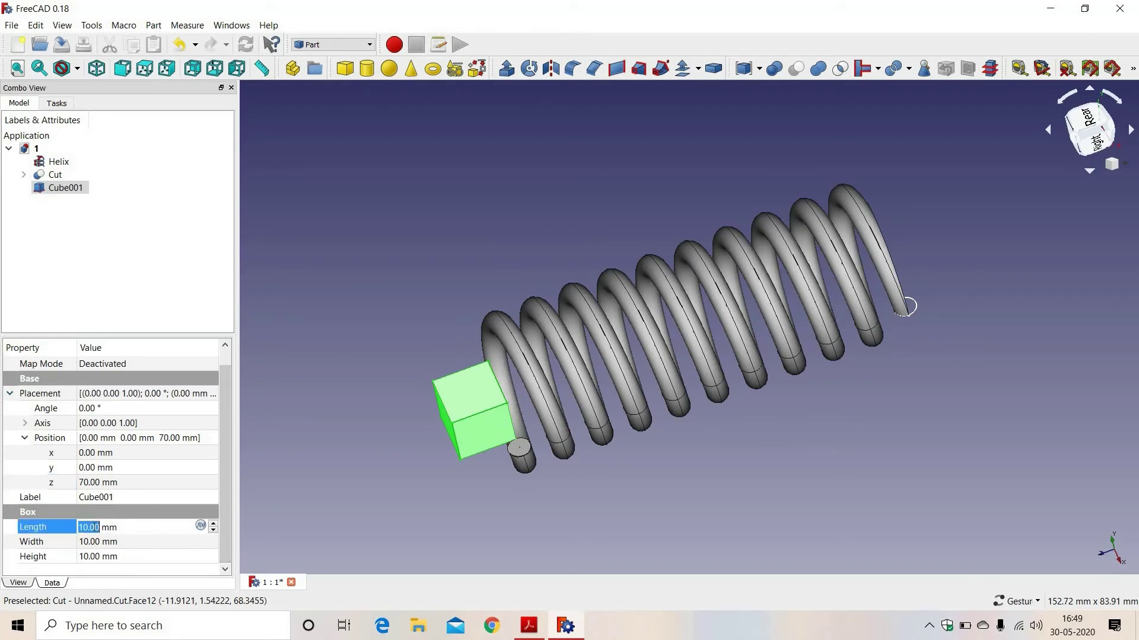
pyautogui.write('24')
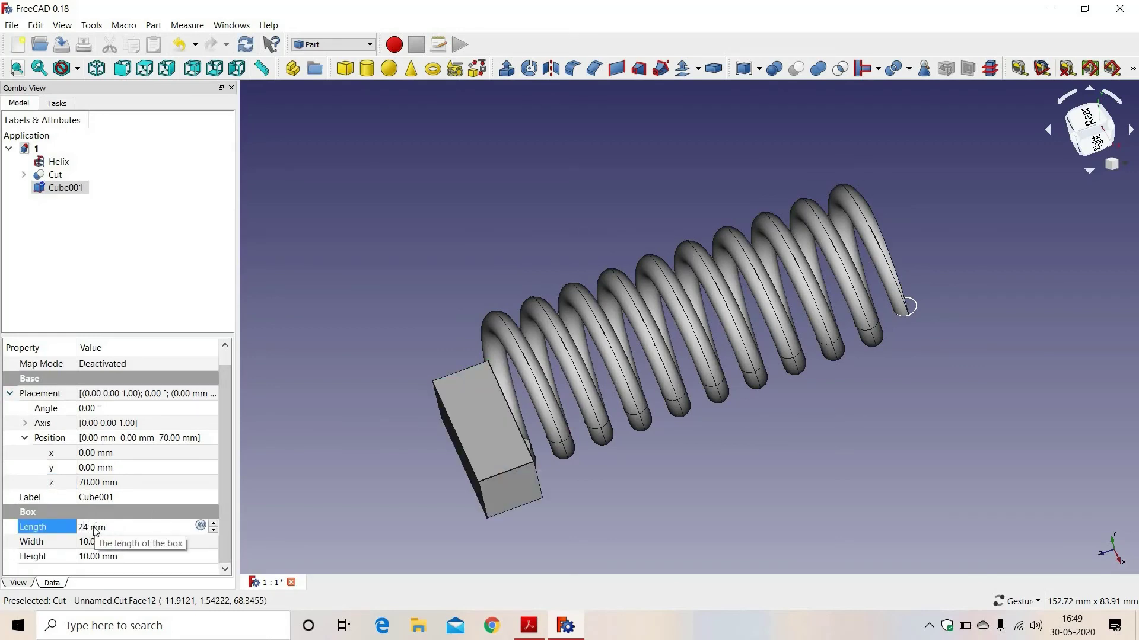
pyautogui.press('Tab')
pyautogui.write('24')
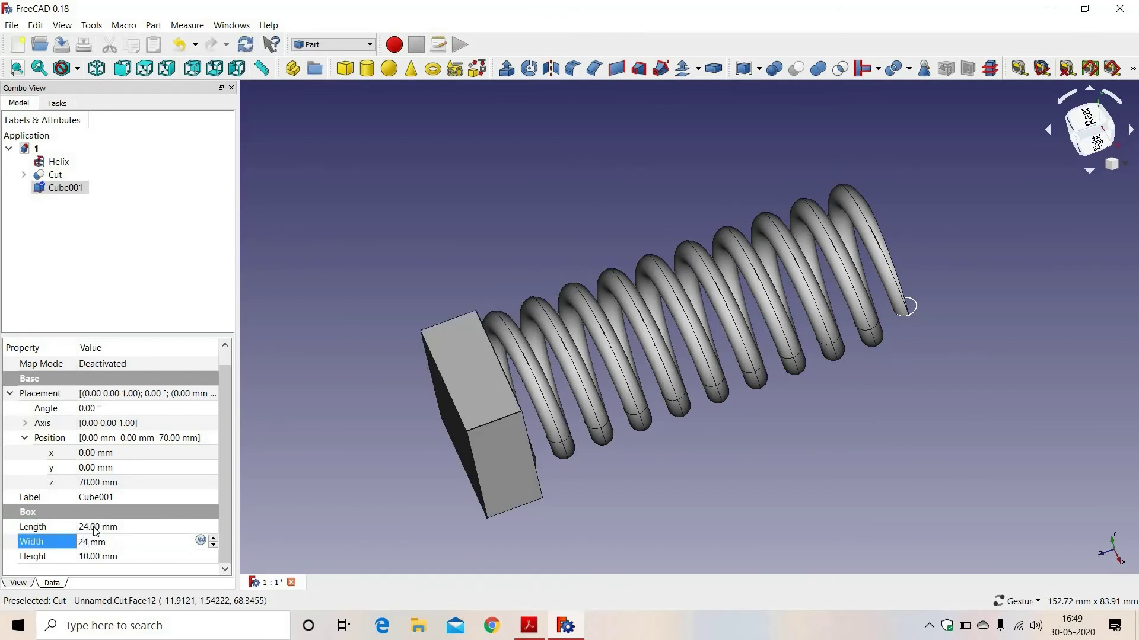
pyautogui.press('Tab')
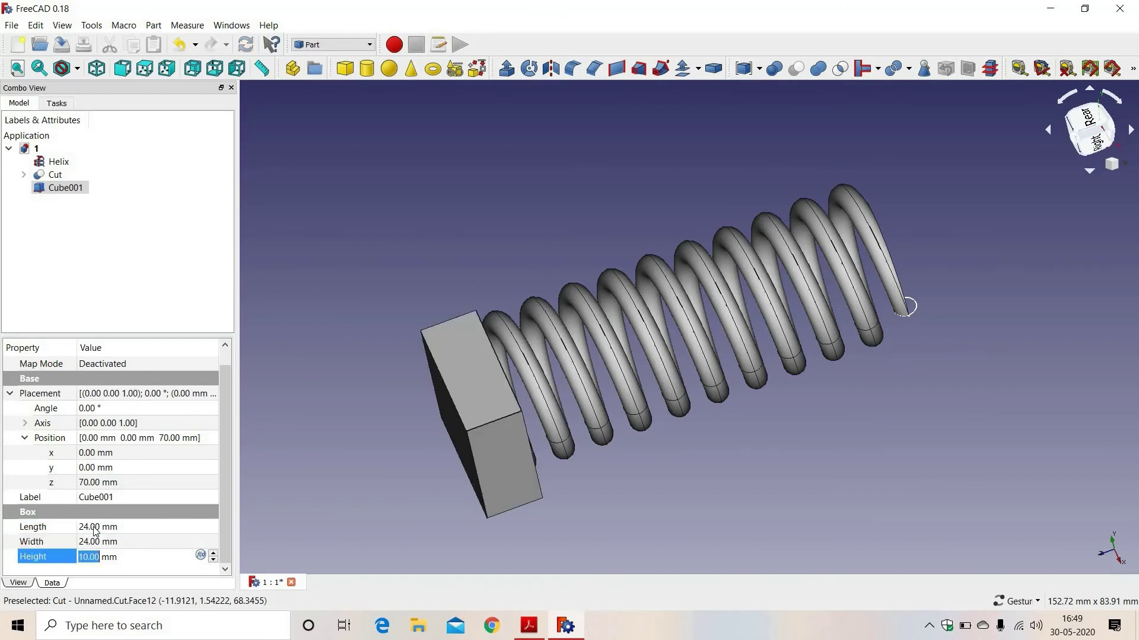
pyautogui.write('4')
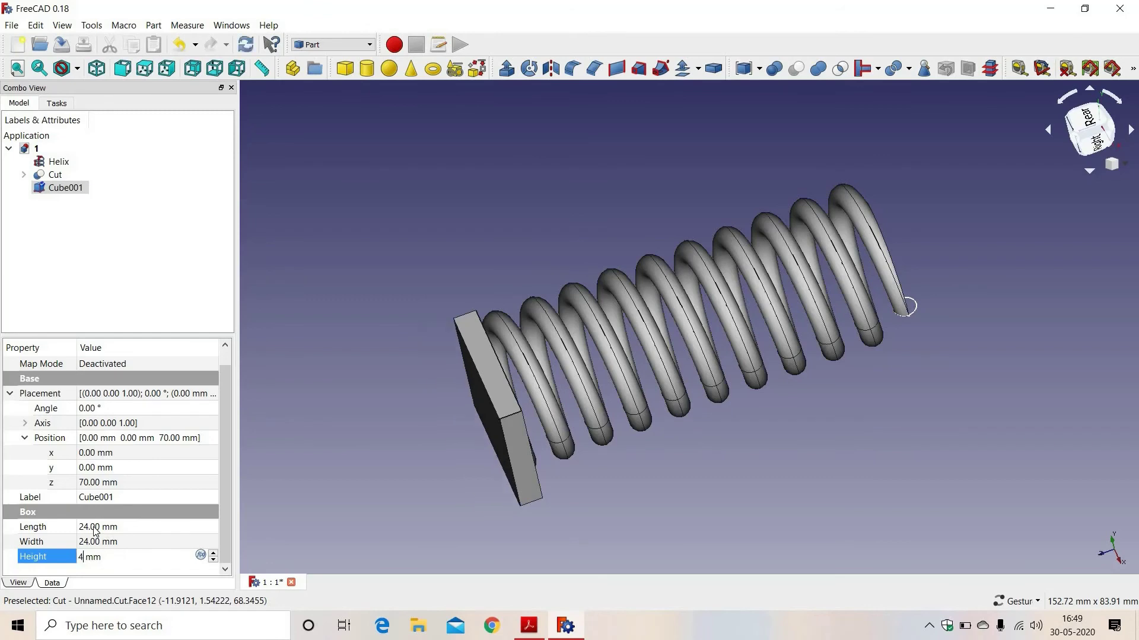
pyautogui.click(409, 365)
# Position the second cube over the spring's uncut end at x -10 mm and y -15 mm.
pyautogui.moveTo(579, 360); pyautogui.dragTo(903, 289)
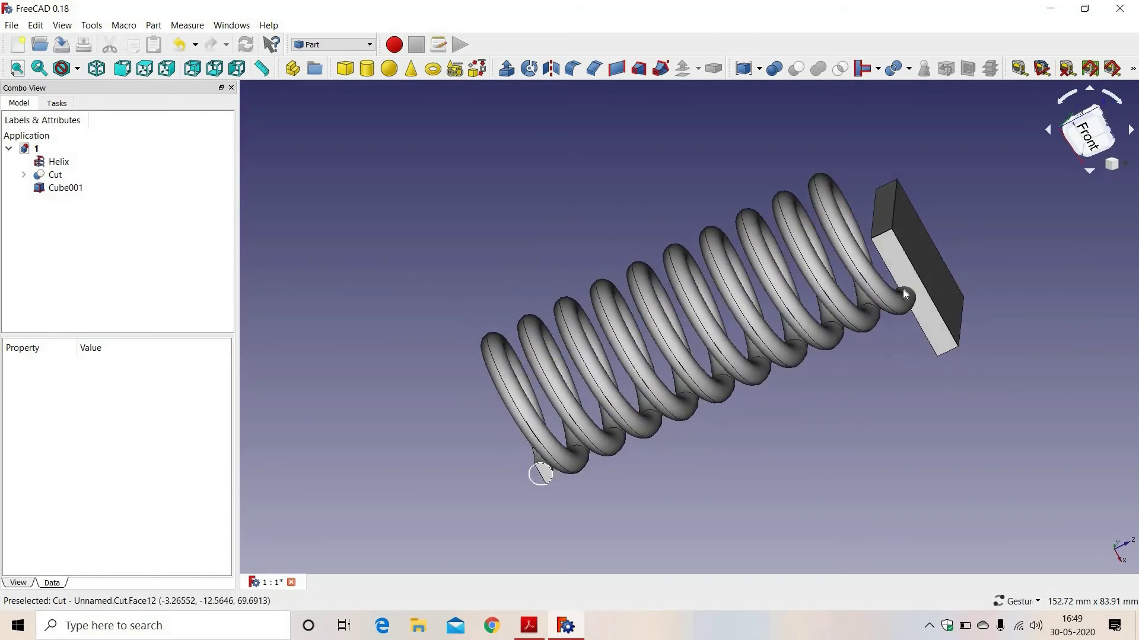
pyautogui.moveTo(968, 234); pyautogui.dragTo(963, 316)
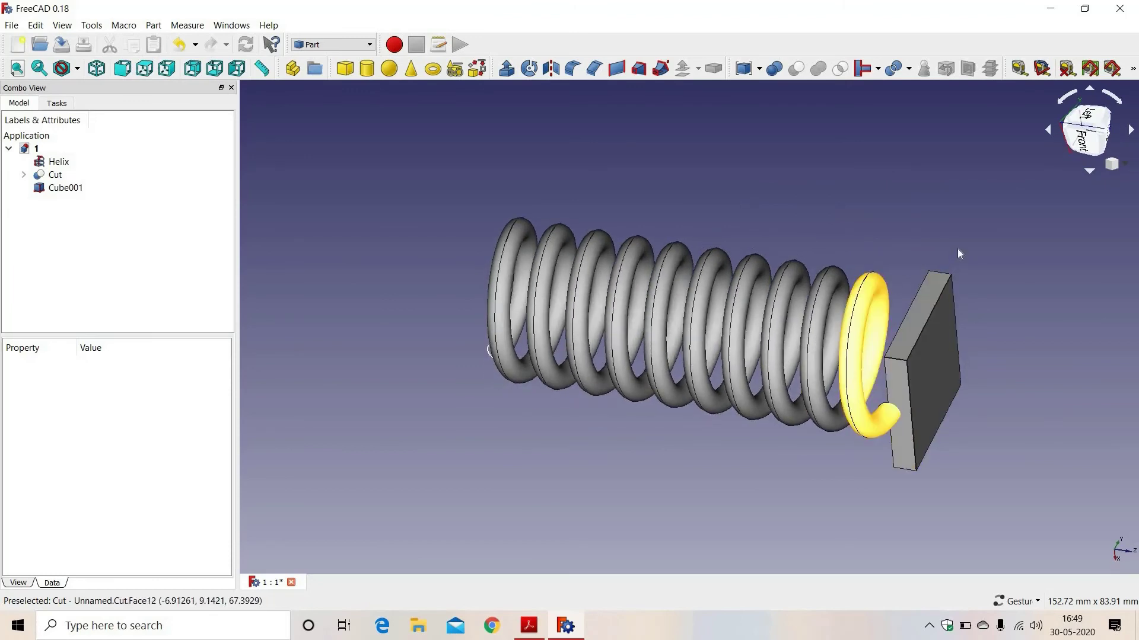
pyautogui.moveTo(957, 250); pyautogui.dragTo(870, 249)
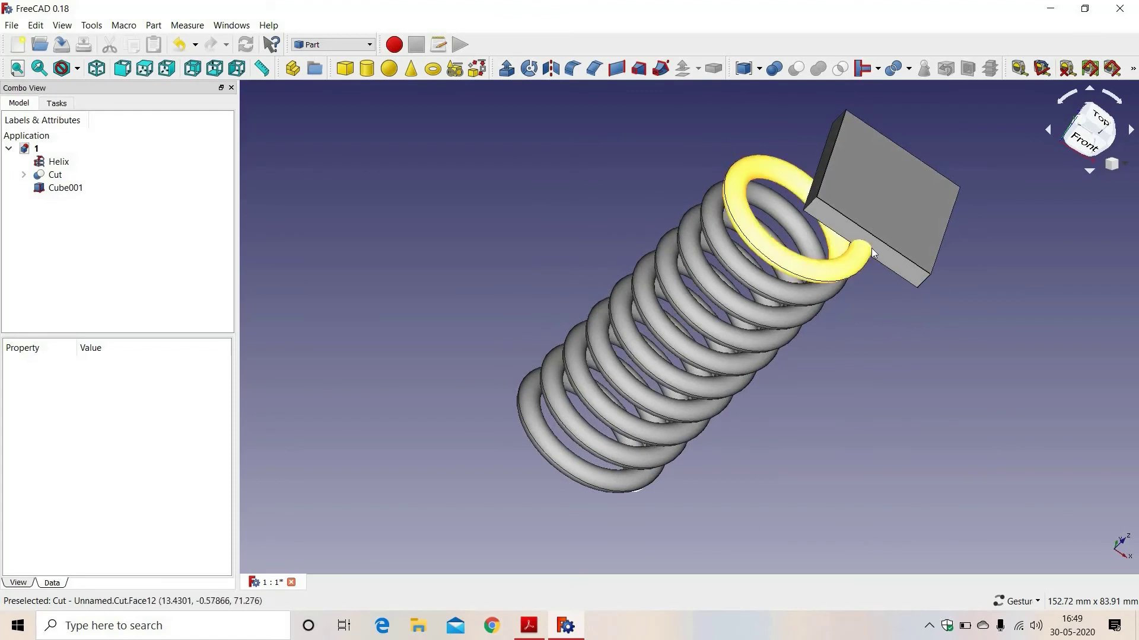
pyautogui.click(870, 196)
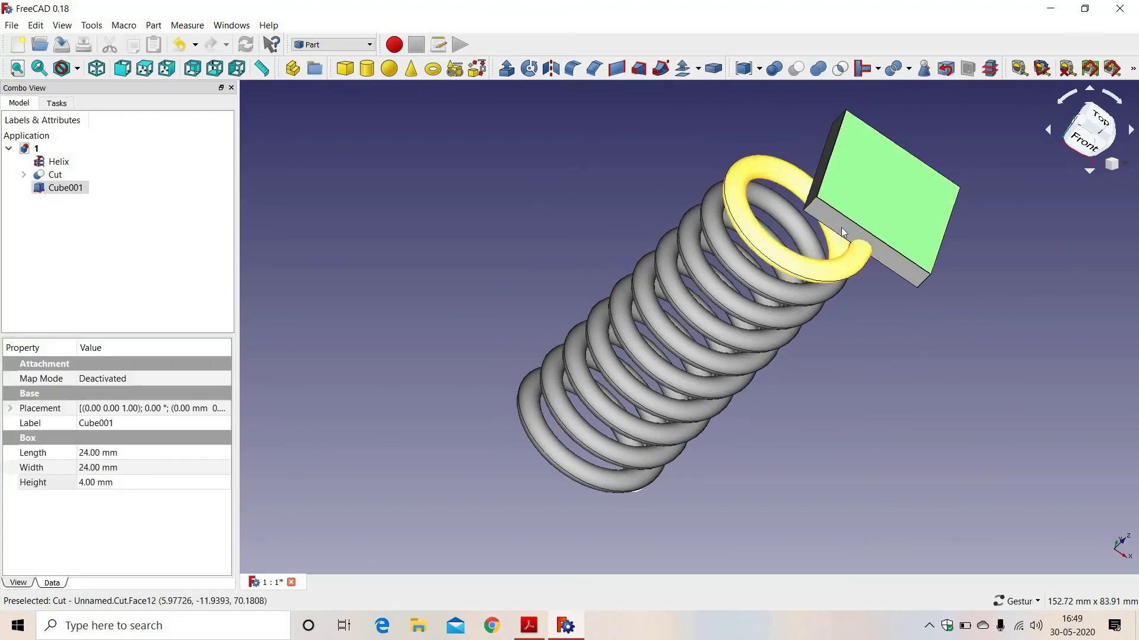
pyautogui.click(11, 409)
pyautogui.click(24, 452)
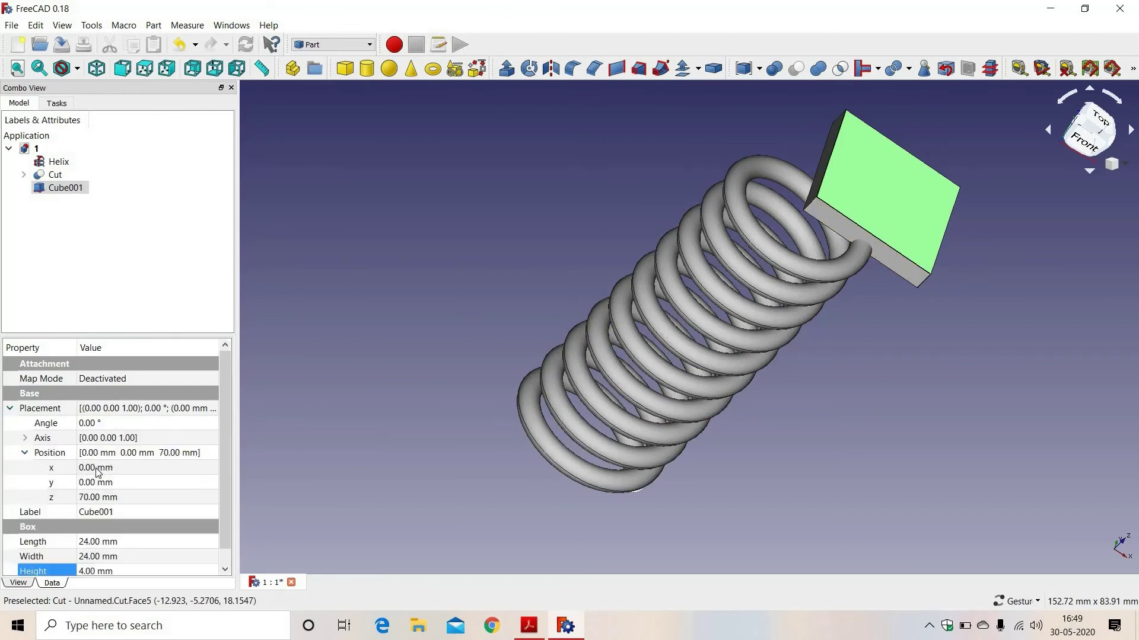
pyautogui.click(97, 468)
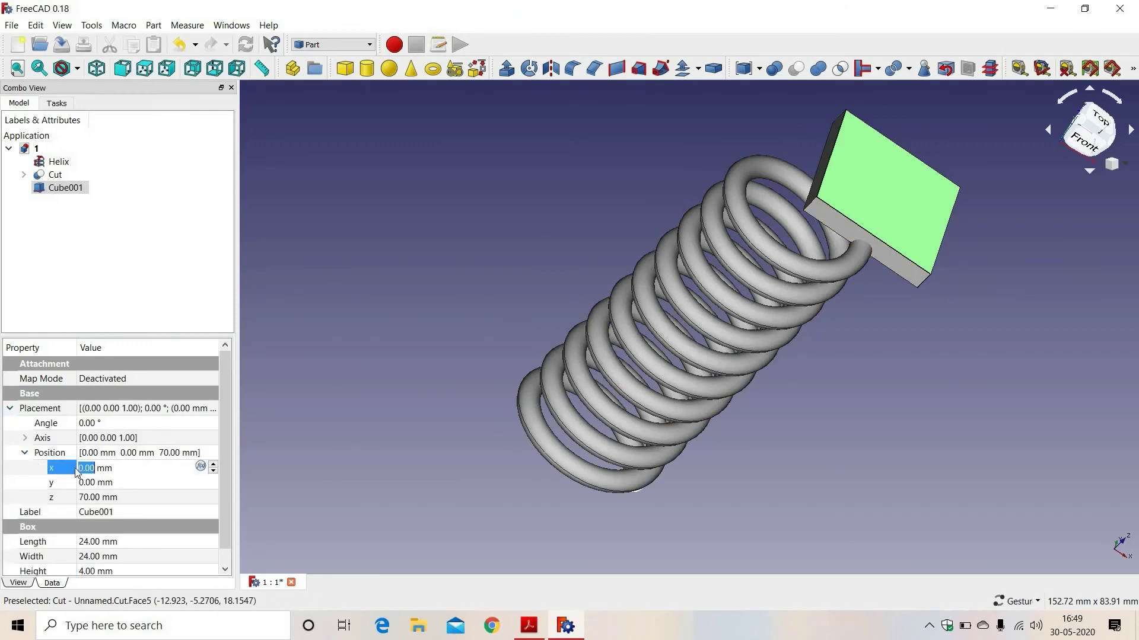
pyautogui.write('-10')
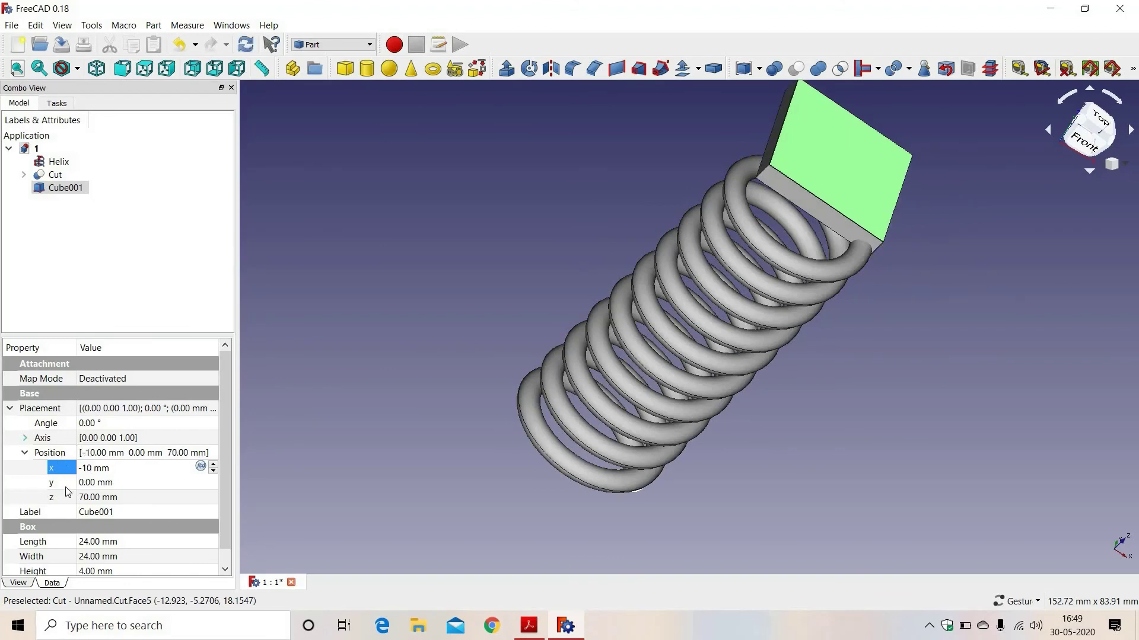
pyautogui.click(103, 481)
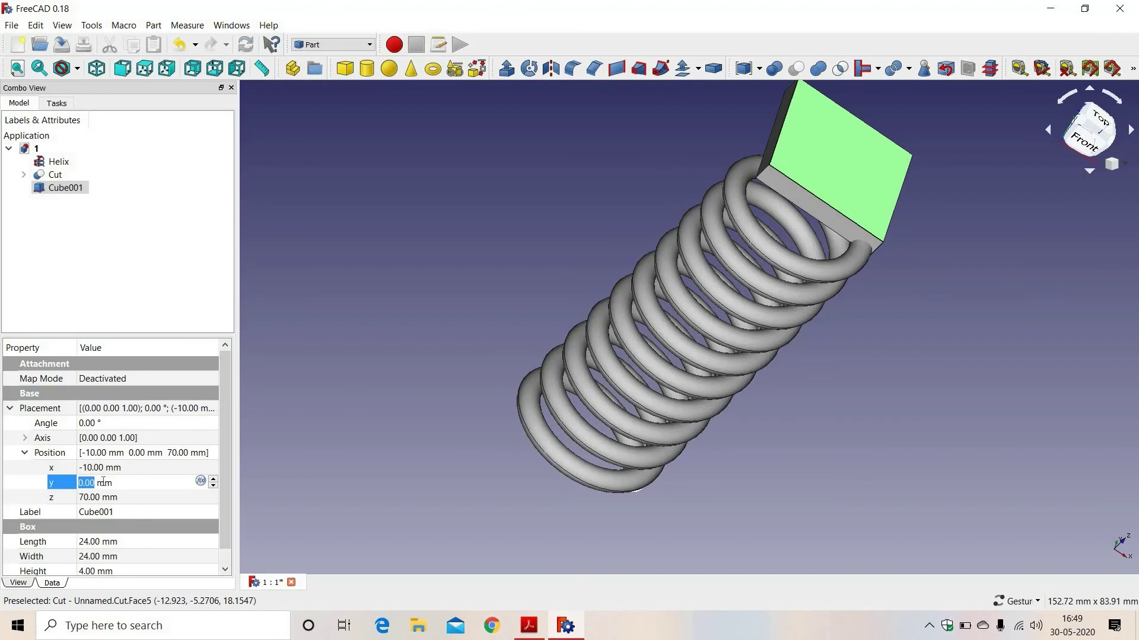
pyautogui.write('-15')
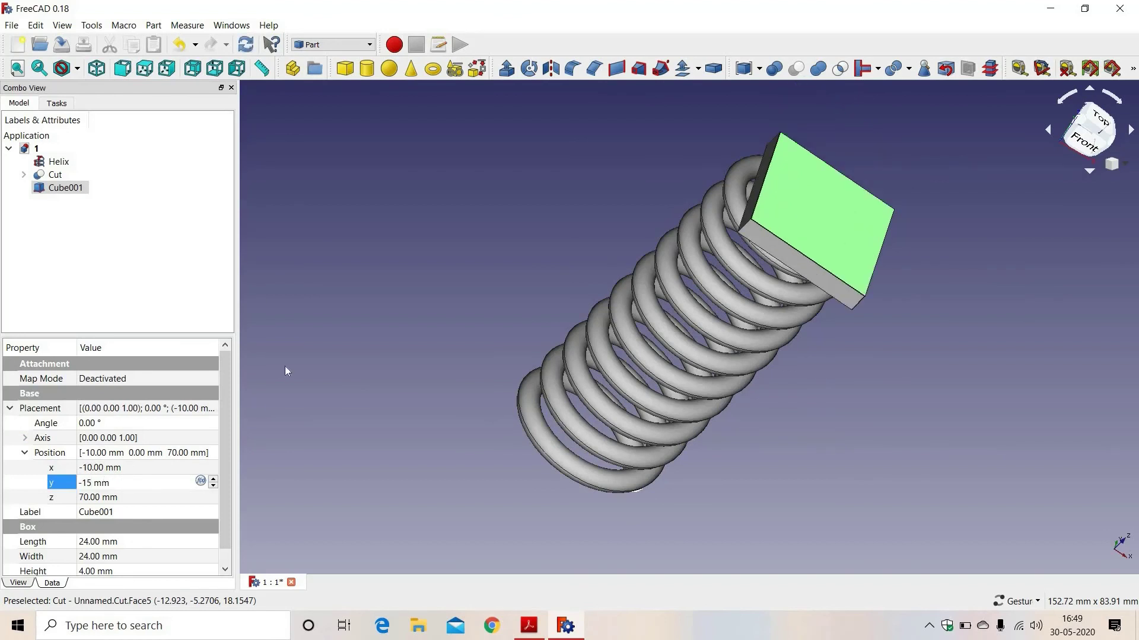
pyautogui.moveTo(491, 206); pyautogui.dragTo(584, 326)
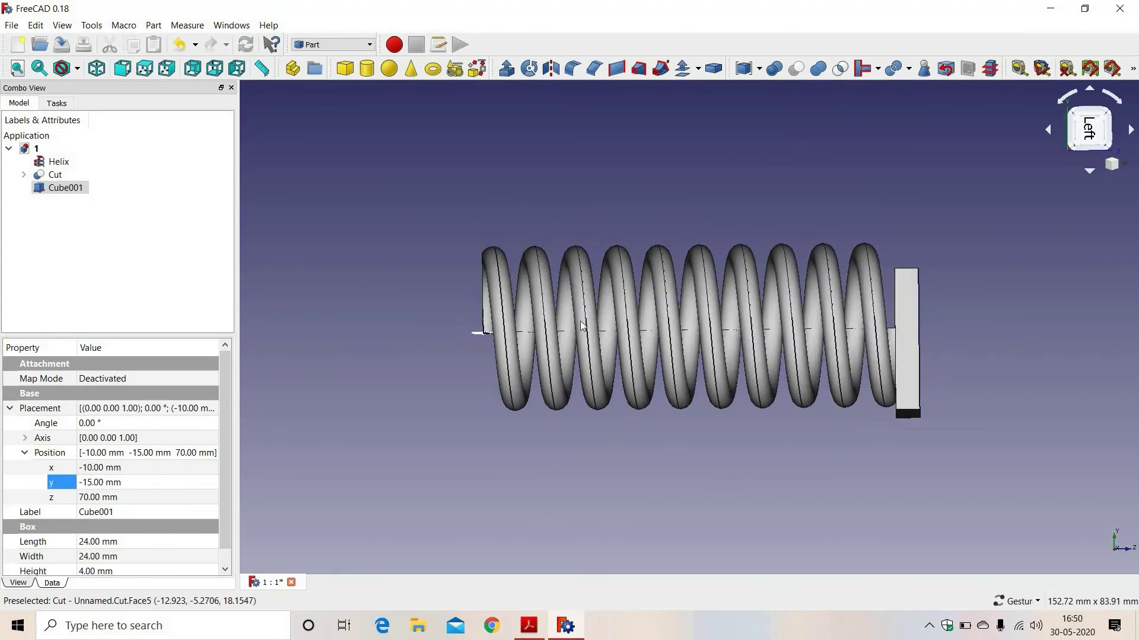
pyautogui.click(414, 324)
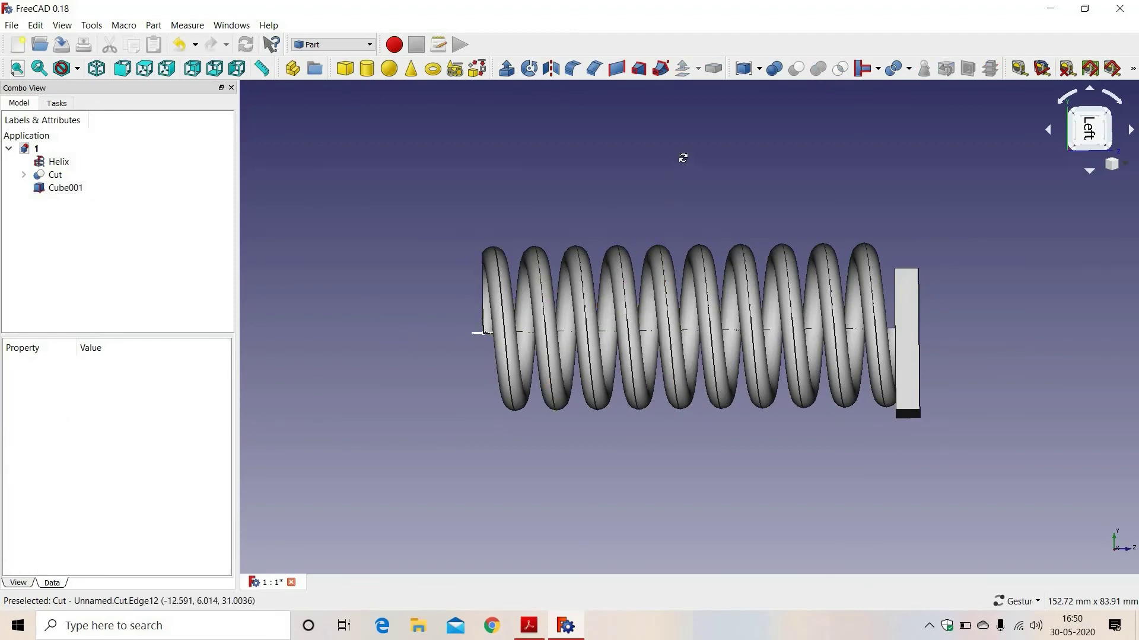
# Cut the second cube from the already cut spring body to flatten its remaining end.
pyautogui.moveTo(682, 155); pyautogui.dragTo(884, 309)
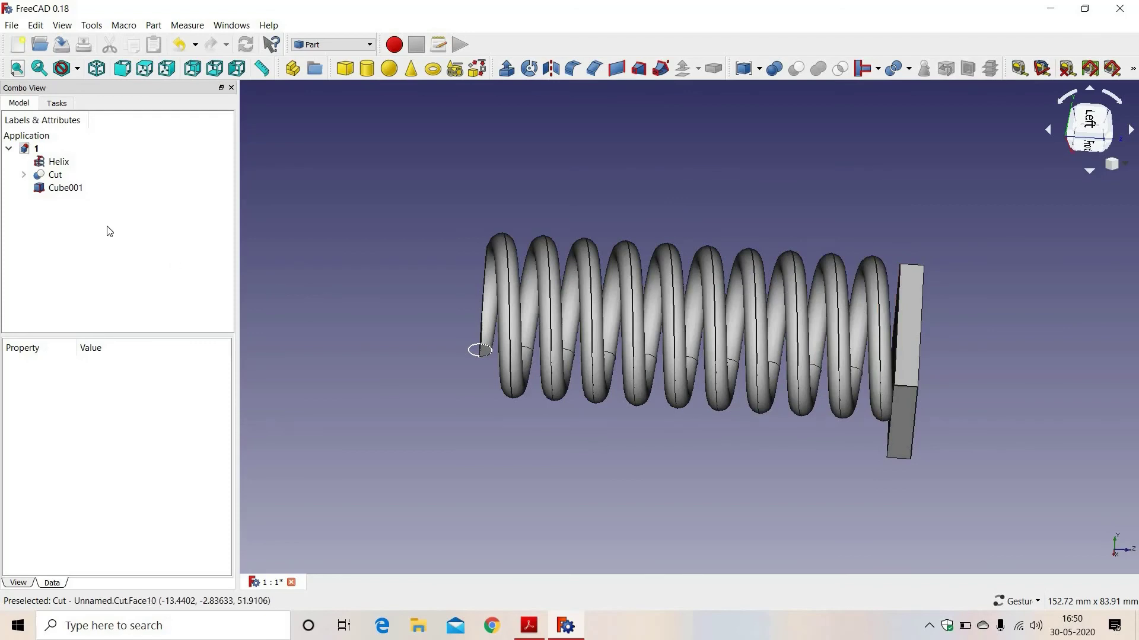
pyautogui.click(55, 176)
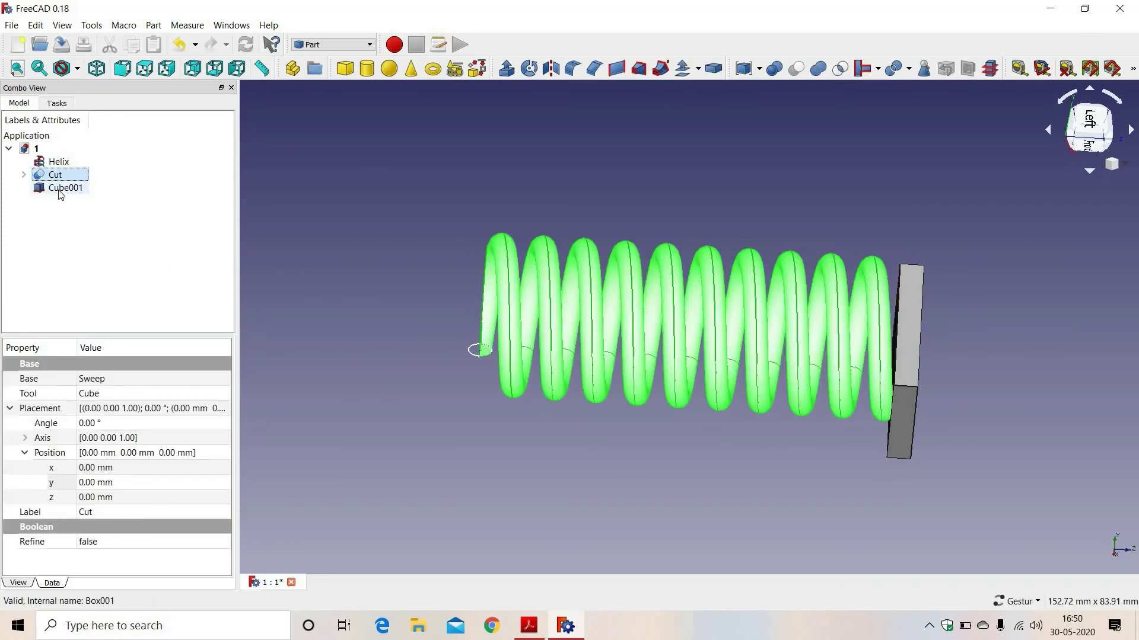
pyautogui.keyDown('ctrl'); pyautogui.click(61, 188); pyautogui.keyUp('ctrl')
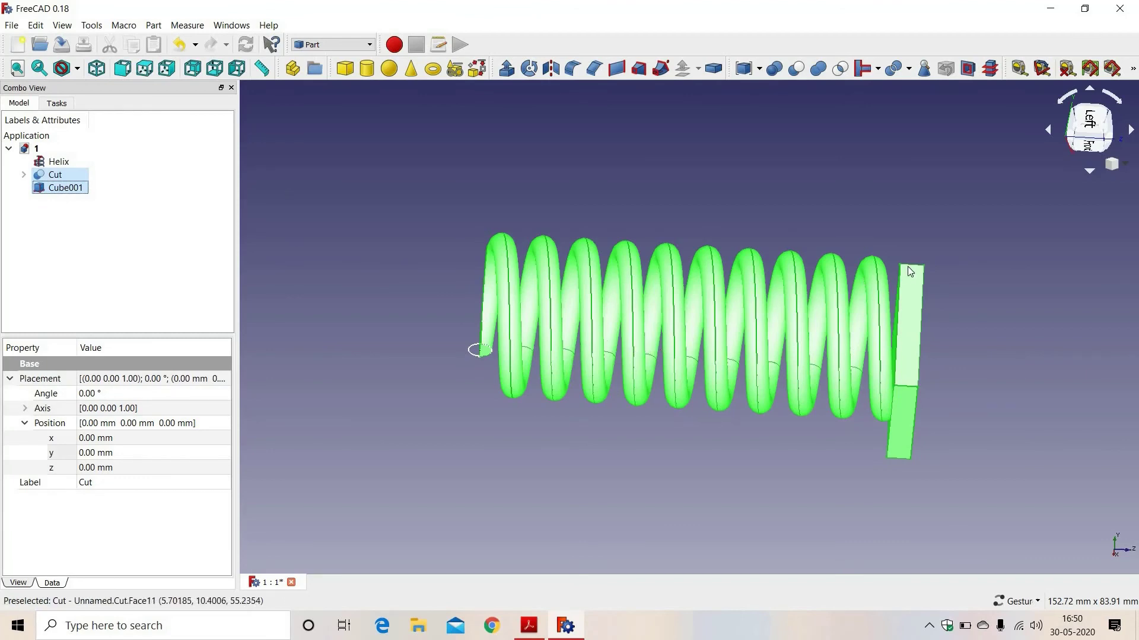
pyautogui.click(796, 68)
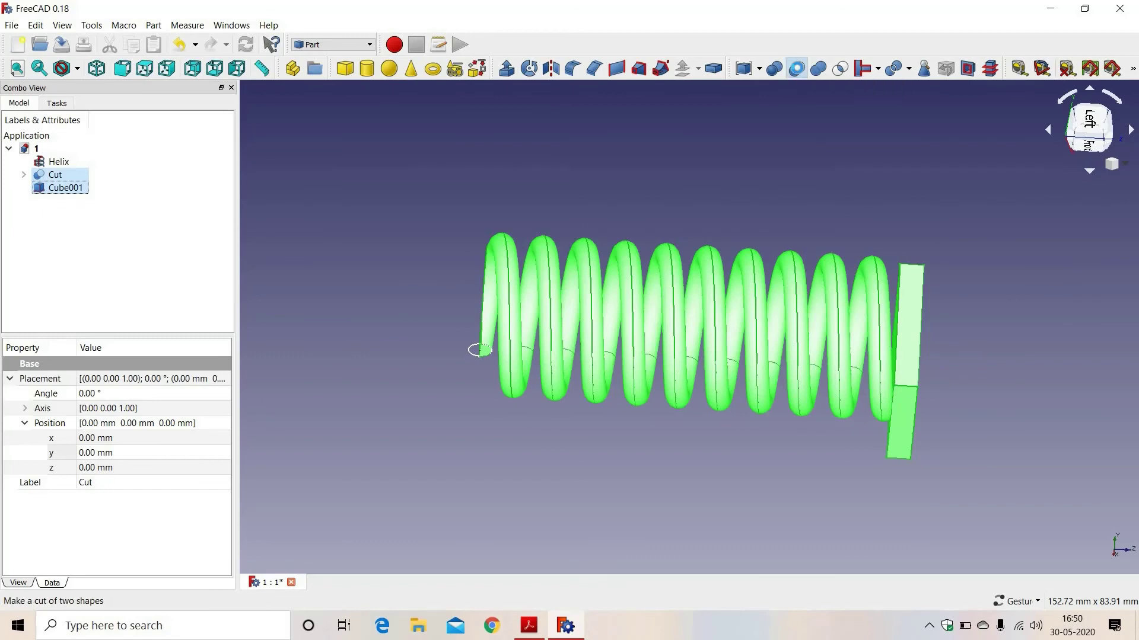
pyautogui.moveTo(739, 233); pyautogui.dragTo(810, 303)
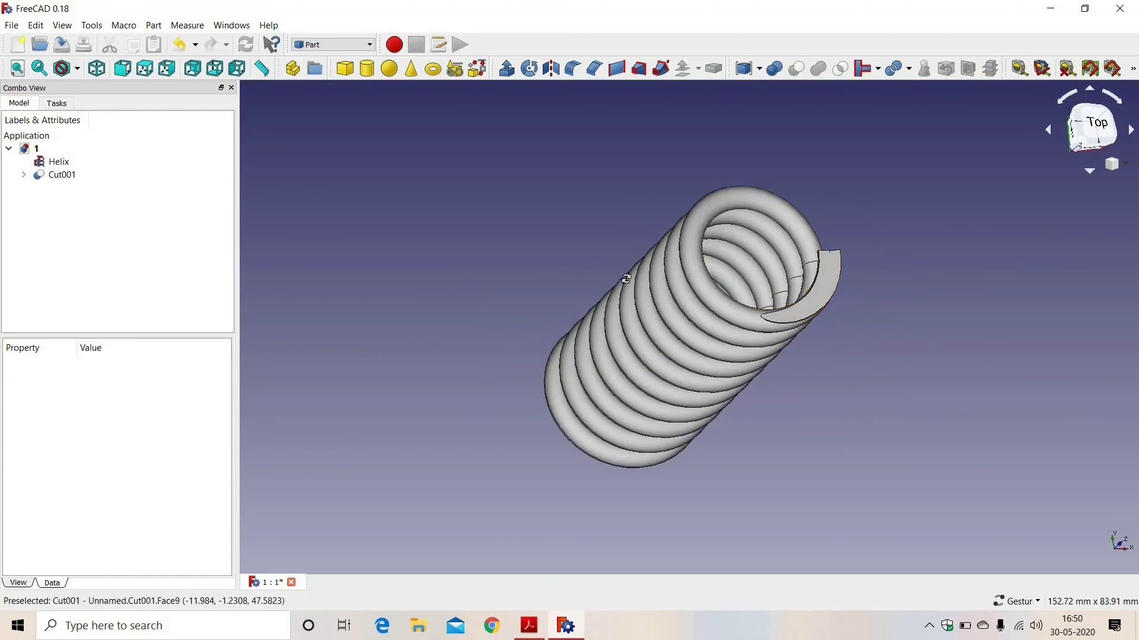
pyautogui.moveTo(627, 279)
pyautogui.mouseDown()
pyautogui.moveTo(786, 292)
pyautogui.moveTo(616, 291)
pyautogui.mouseUp()
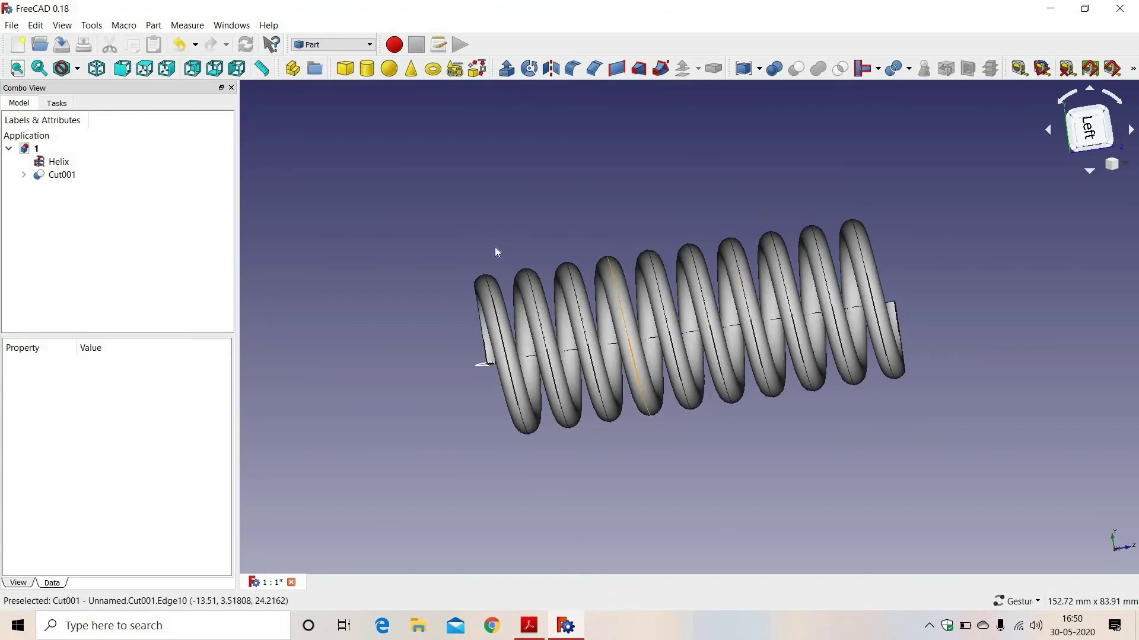
pyautogui.moveTo(565, 244); pyautogui.dragTo(539, 248)
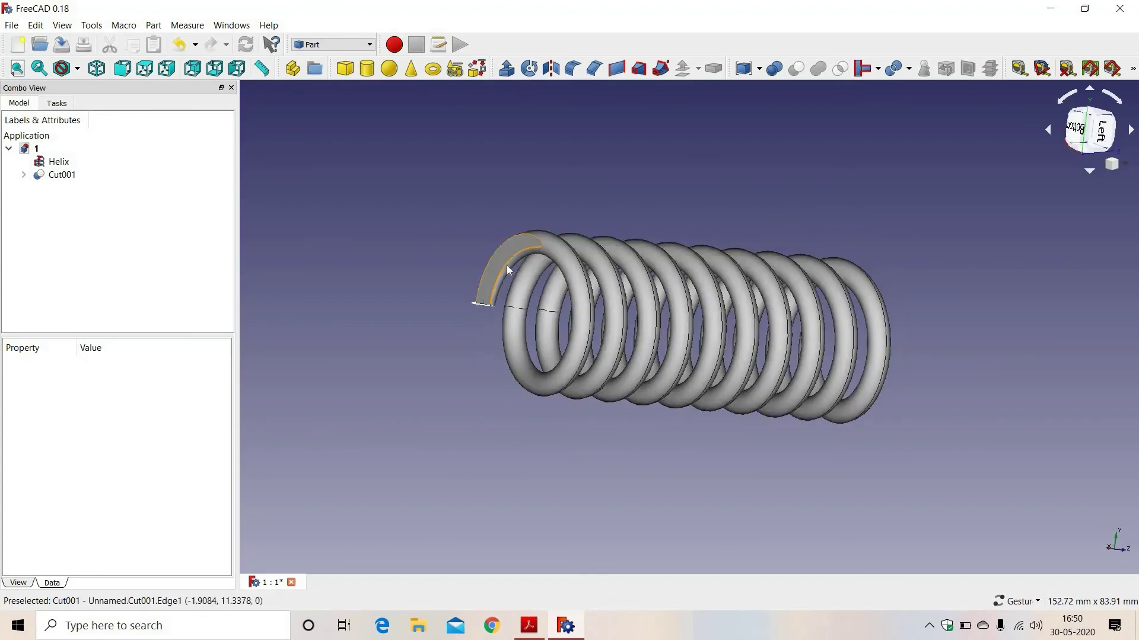
pyautogui.moveTo(763, 452); pyautogui.dragTo(552, 372)
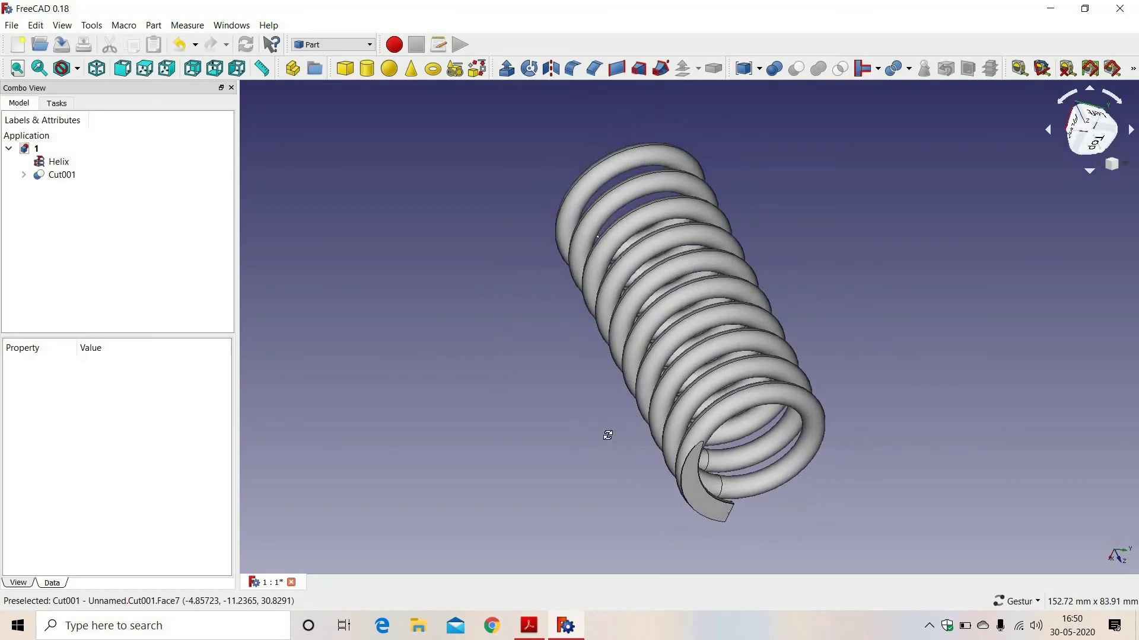
pyautogui.moveTo(608, 435); pyautogui.dragTo(637, 469)
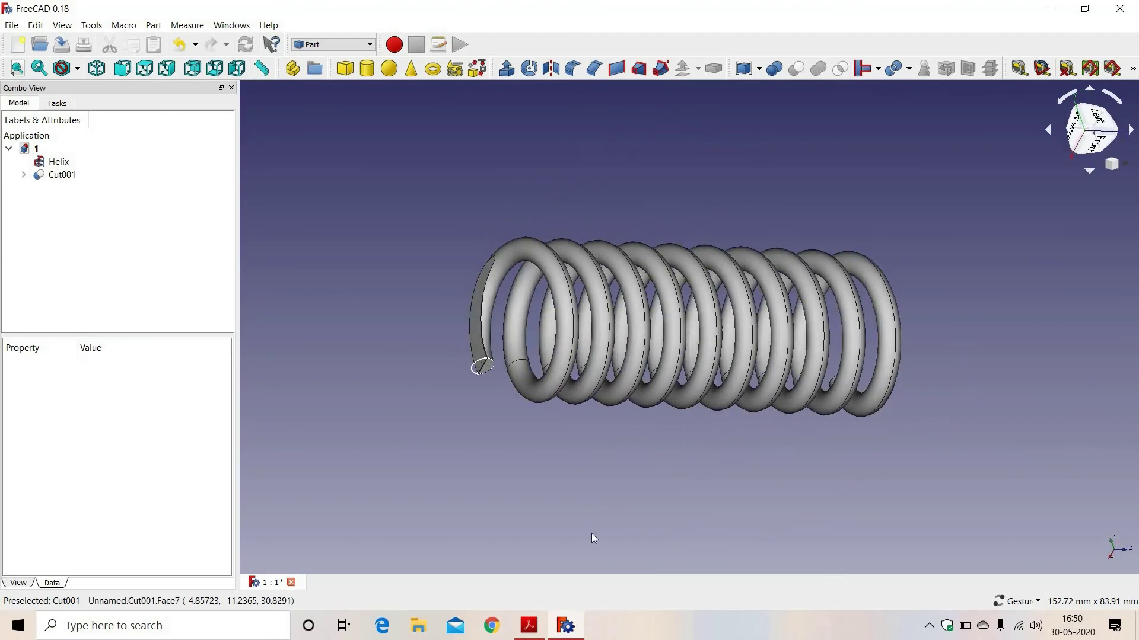
# Switch to Class_Spring.pdf in Adobe Acrobat Reader and go to its last page.
pyautogui.click(535, 636)
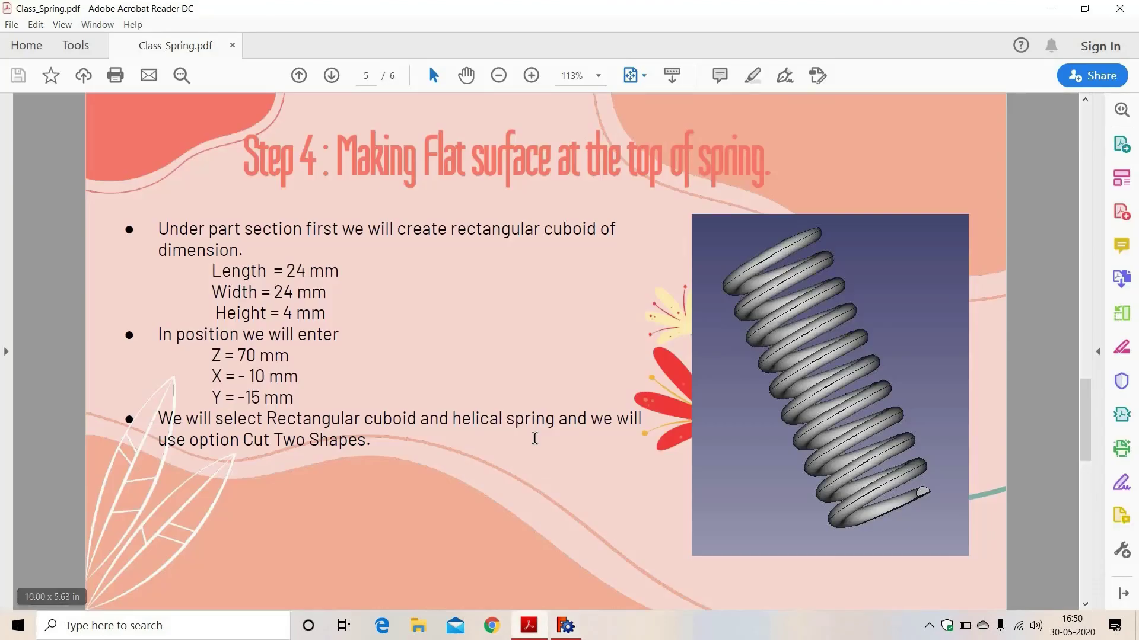
pyautogui.scroll(-3, 534, 437)
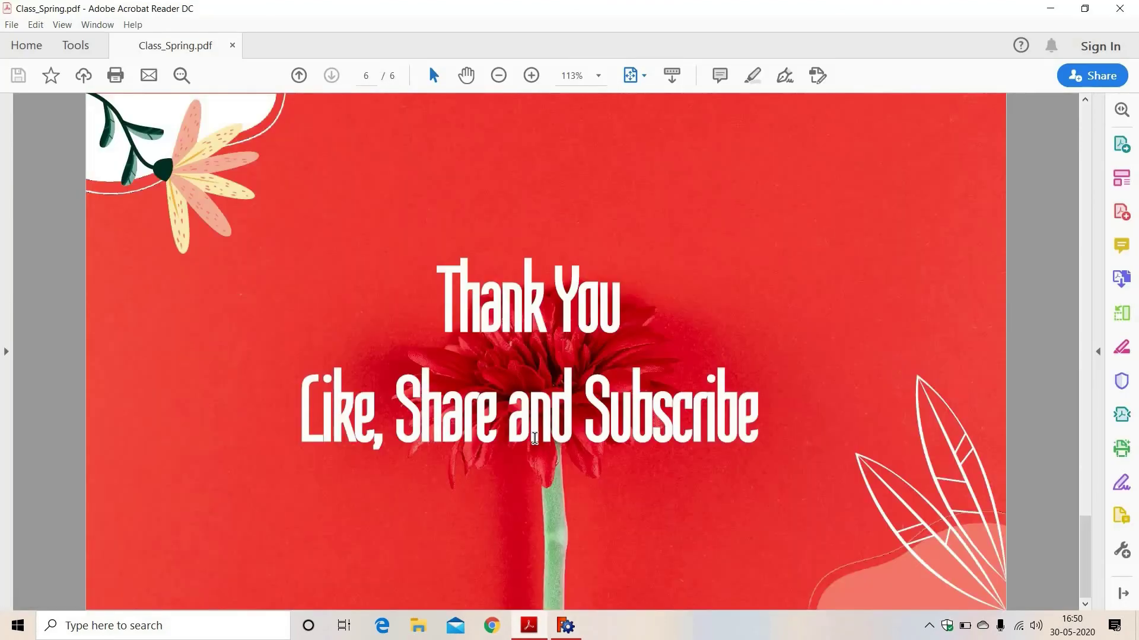